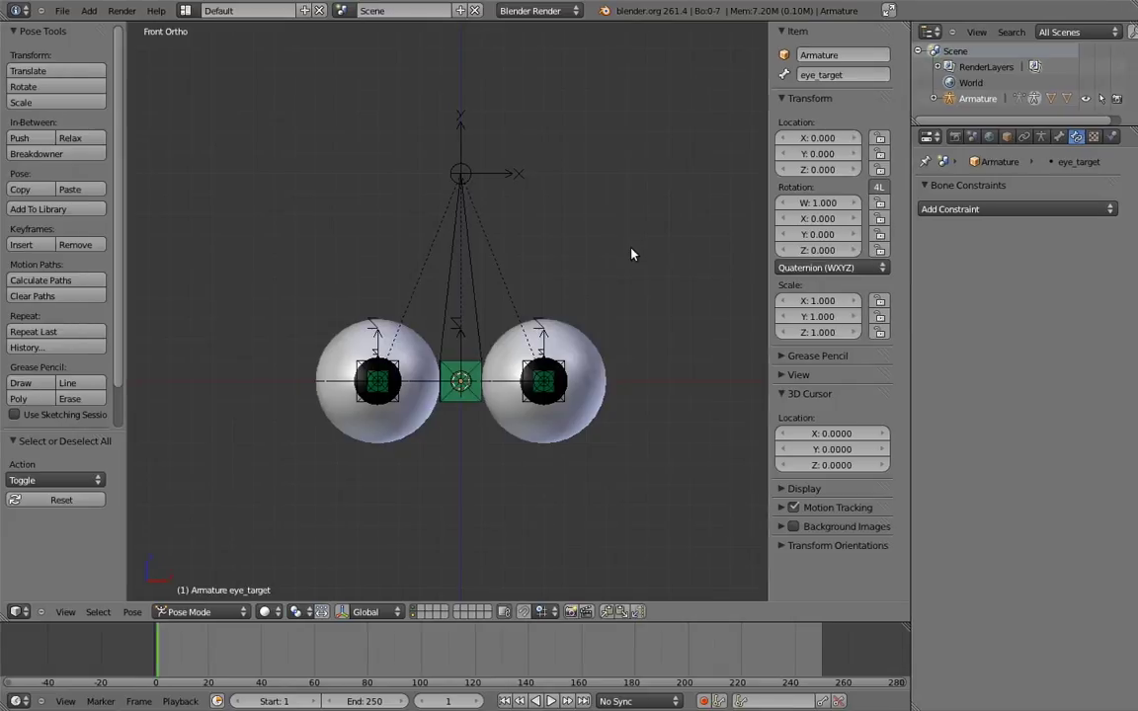
Try turning eye.L and eye.R from the top view, then clear both eyes' rotations.
{"action": "right_click", "coordinate": [466, 269]}
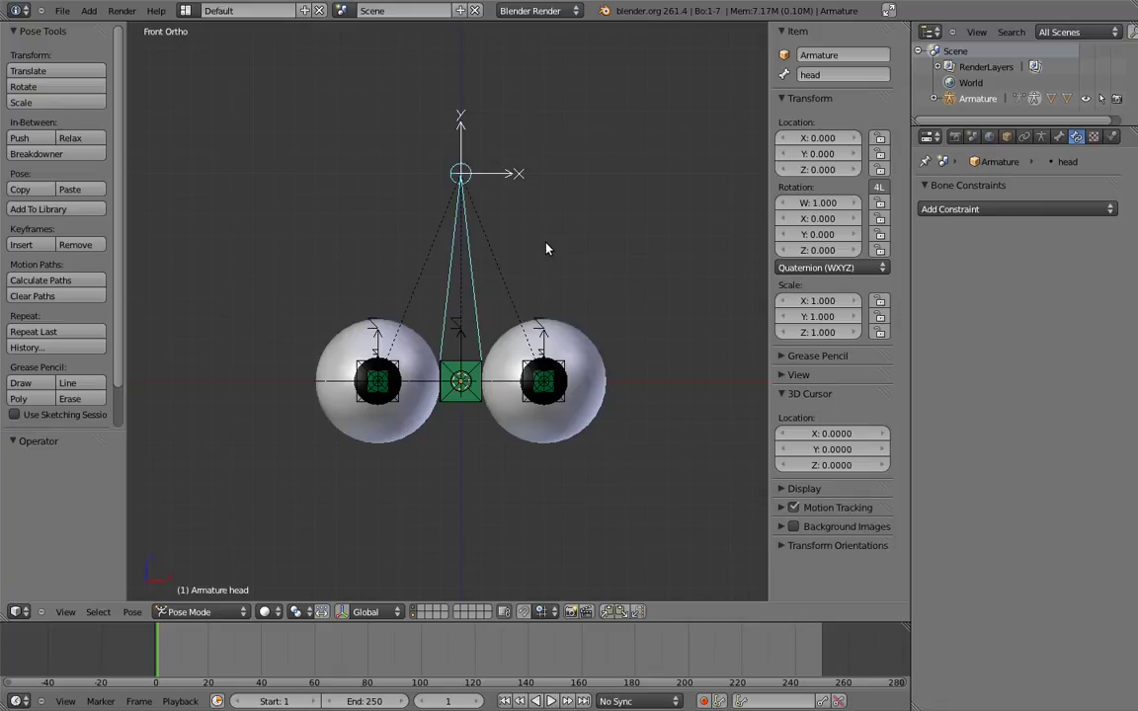
{"action": "right_click", "coordinate": [568, 366]}
{"action": "key", "text": "KP_7"}
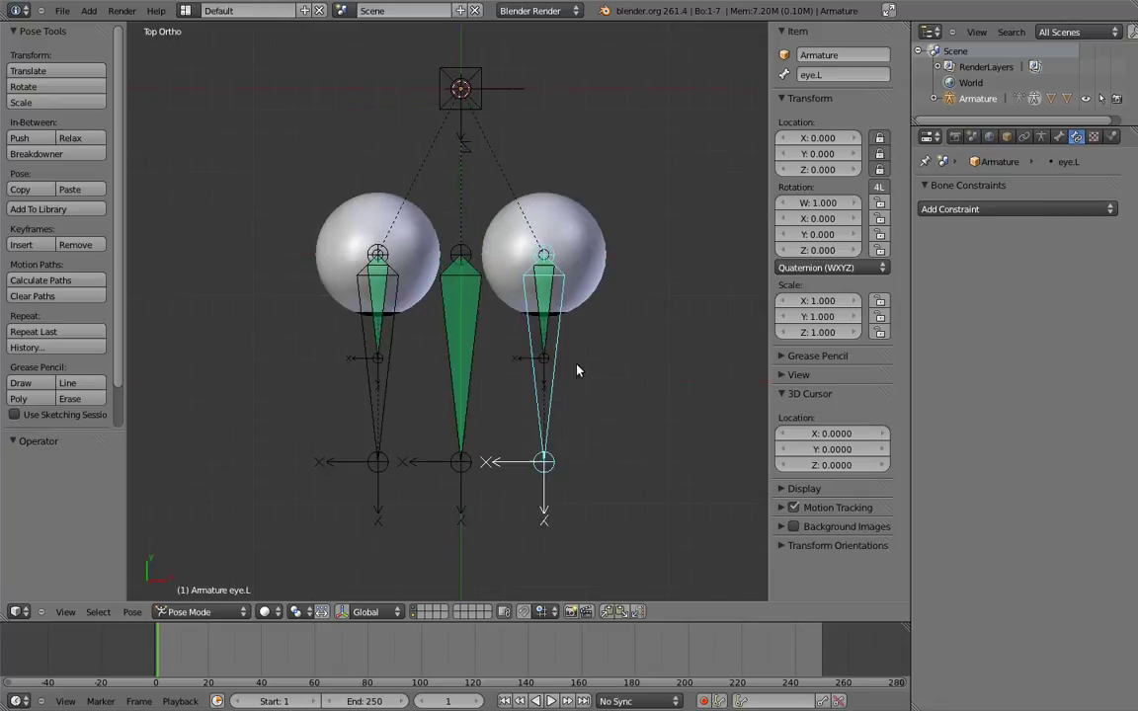
{"action": "key", "text": "r"}
{"action": "left_click", "coordinate": [387, 376]}
{"action": "right_click", "coordinate": [367, 375]}
{"action": "key", "text": "r"}
{"action": "left_click", "coordinate": [500, 368]}
{"action": "key", "text": "KP_1"}
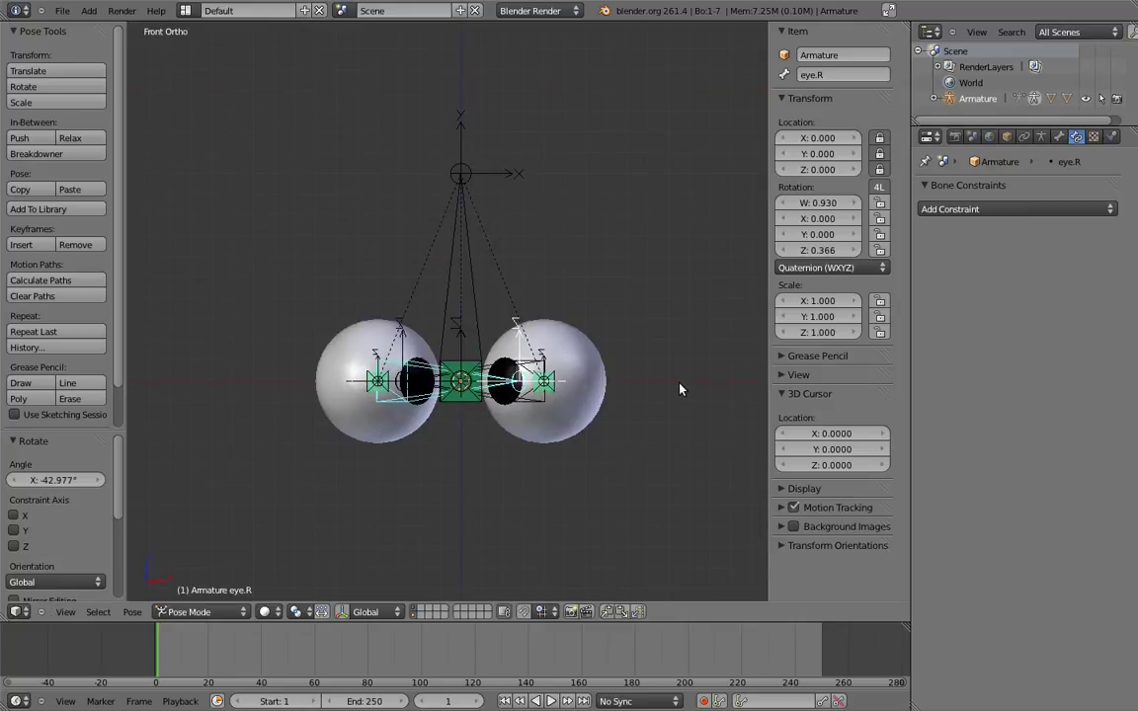
{"action": "key", "text": "a"}
{"action": "key", "text": "a"}
{"action": "key", "text": "alt+r"}
{"action": "key", "text": "a"}
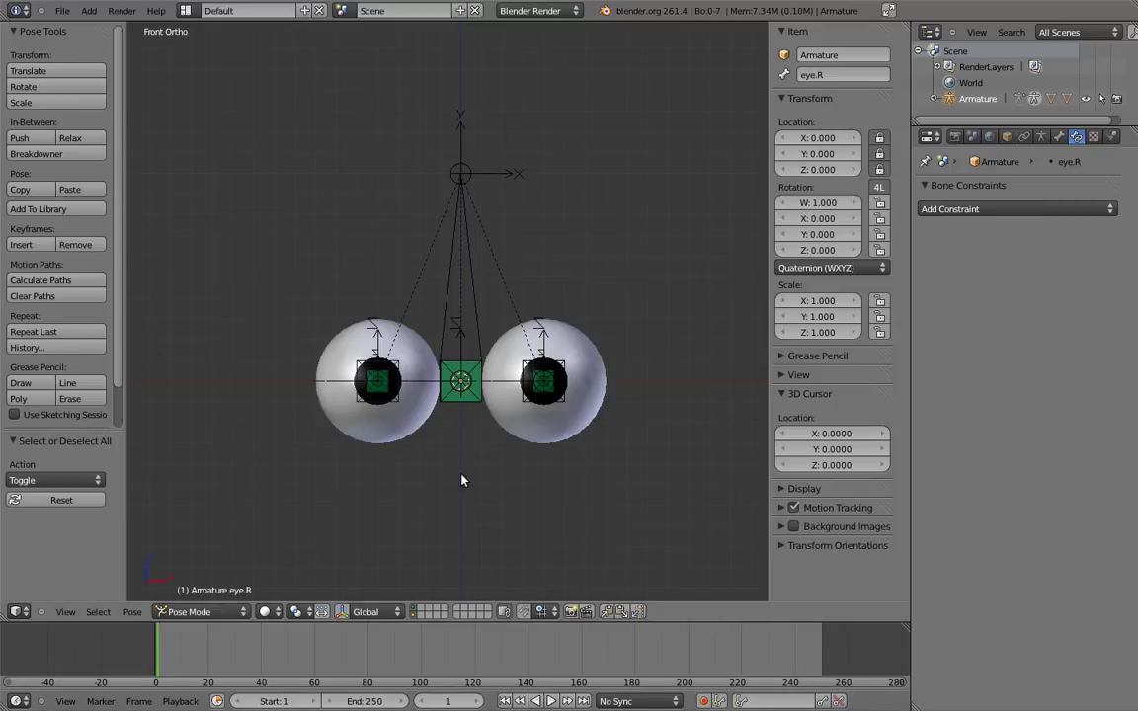
Select both eye bones and keyframe their front-facing rotation at frame 1.
{"action": "right_click", "coordinate": [539, 367]}
{"action": "right_click", "coordinate": [399, 365], "text": "shift"}
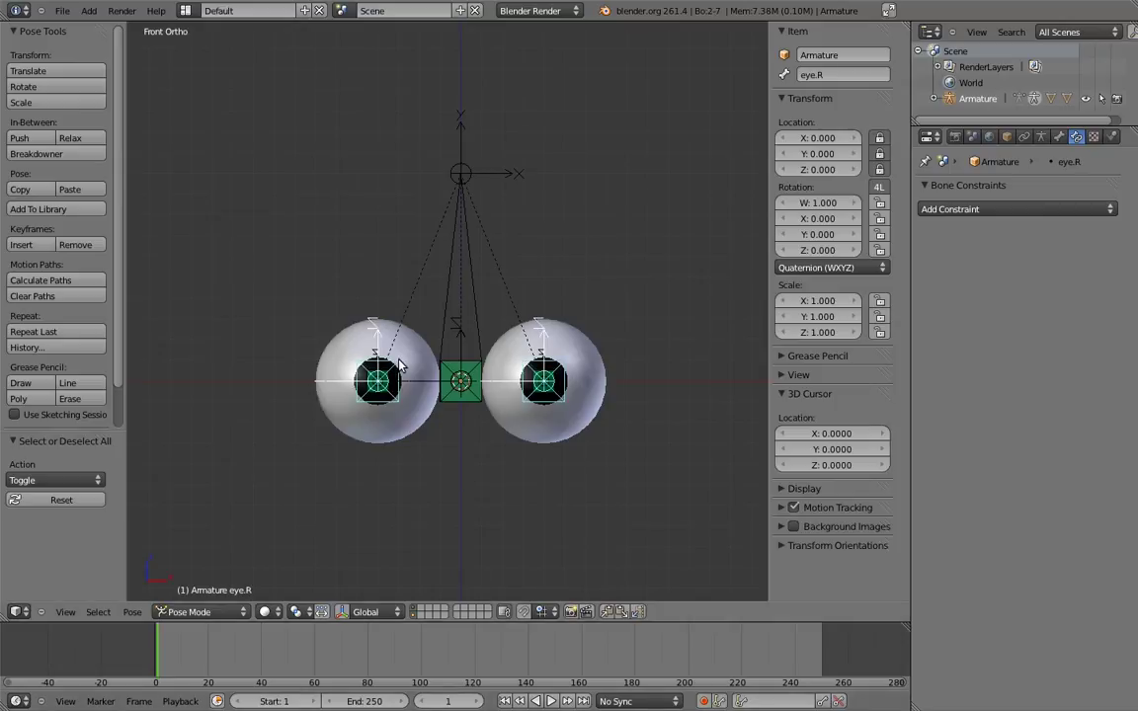
{"action": "key", "text": "i"}
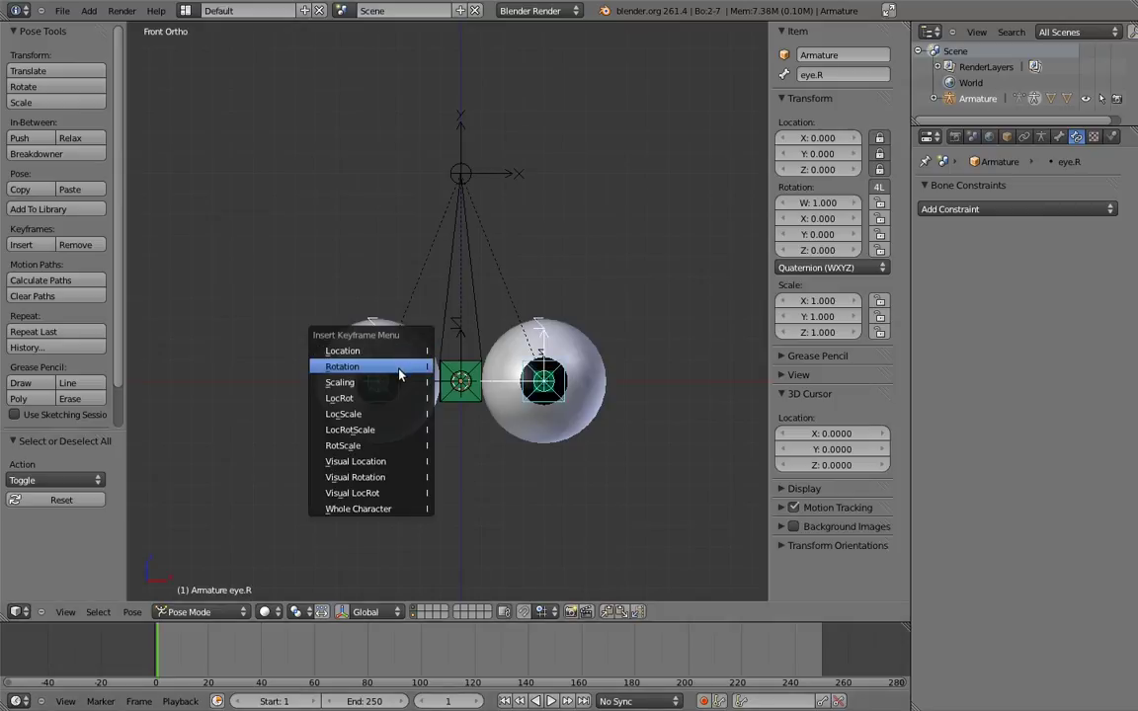
{"action": "left_click", "coordinate": [399, 369]}
At frame 11, turn eye.L 90° and eye.R -90° from the top view.
{"action": "left_click", "coordinate": [456, 701]}
{"action": "type", "text": "1"}
{"action": "key", "text": "Return"}
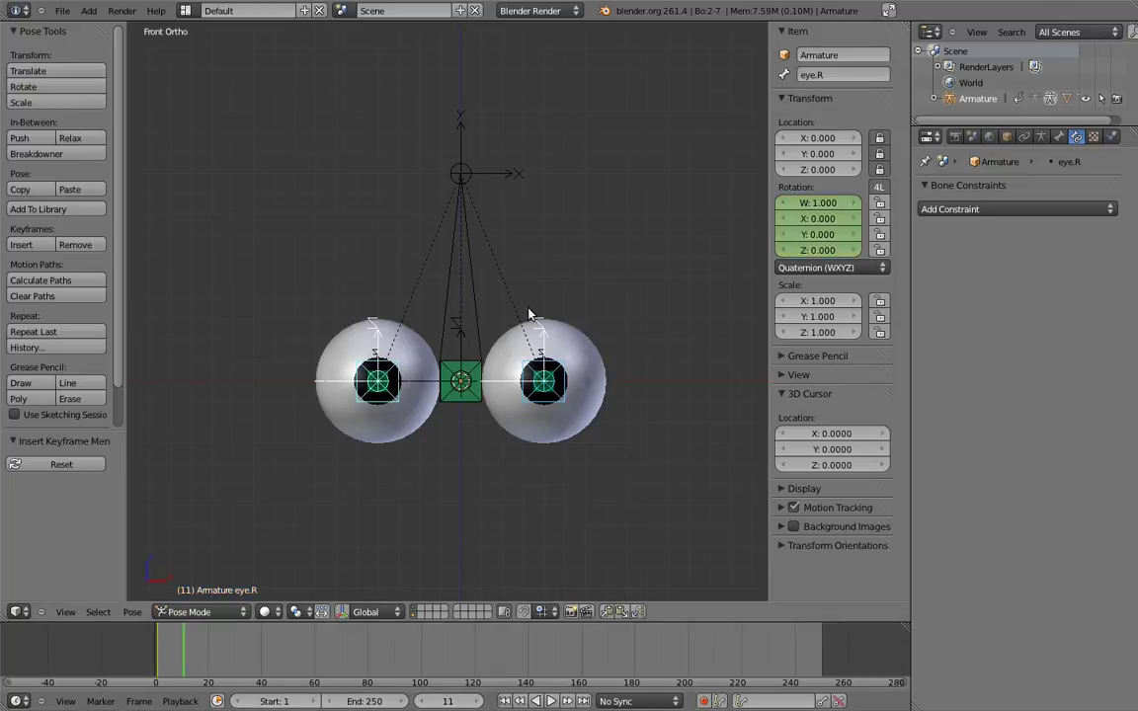
{"action": "key", "text": "KP_7"}
{"action": "right_click", "coordinate": [529, 366]}
{"action": "type", "text": "r"}
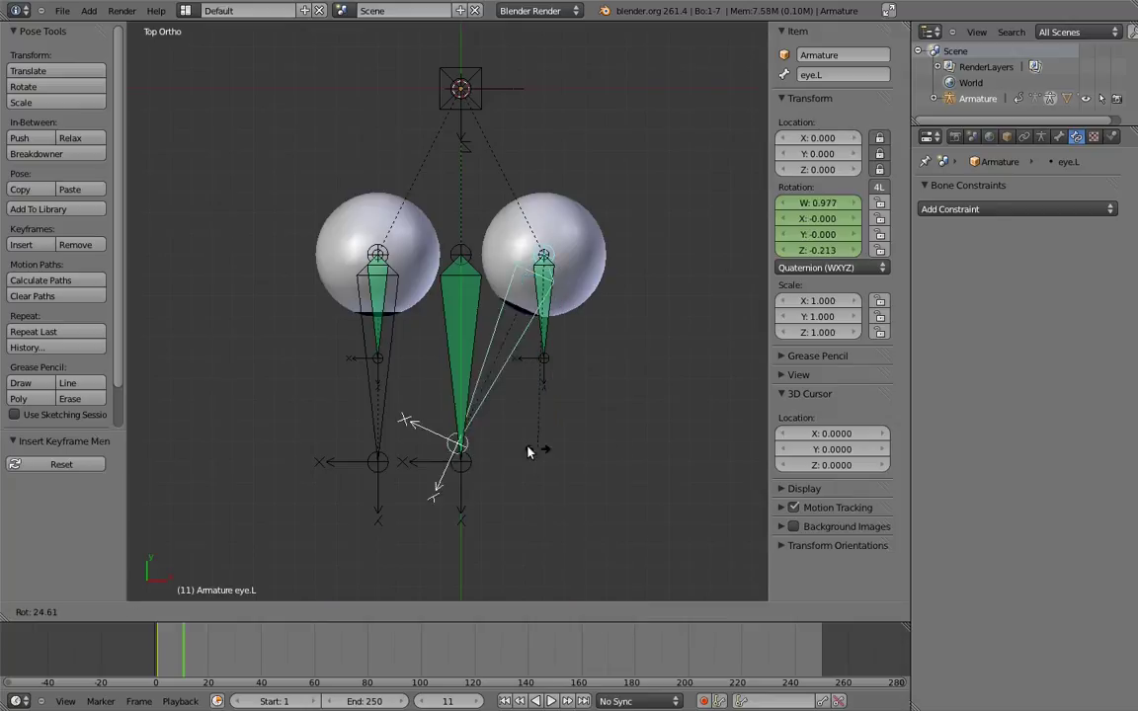
{"action": "type", "text": "90"}
{"action": "key", "text": "Return"}
{"action": "right_click", "coordinate": [378, 462]}
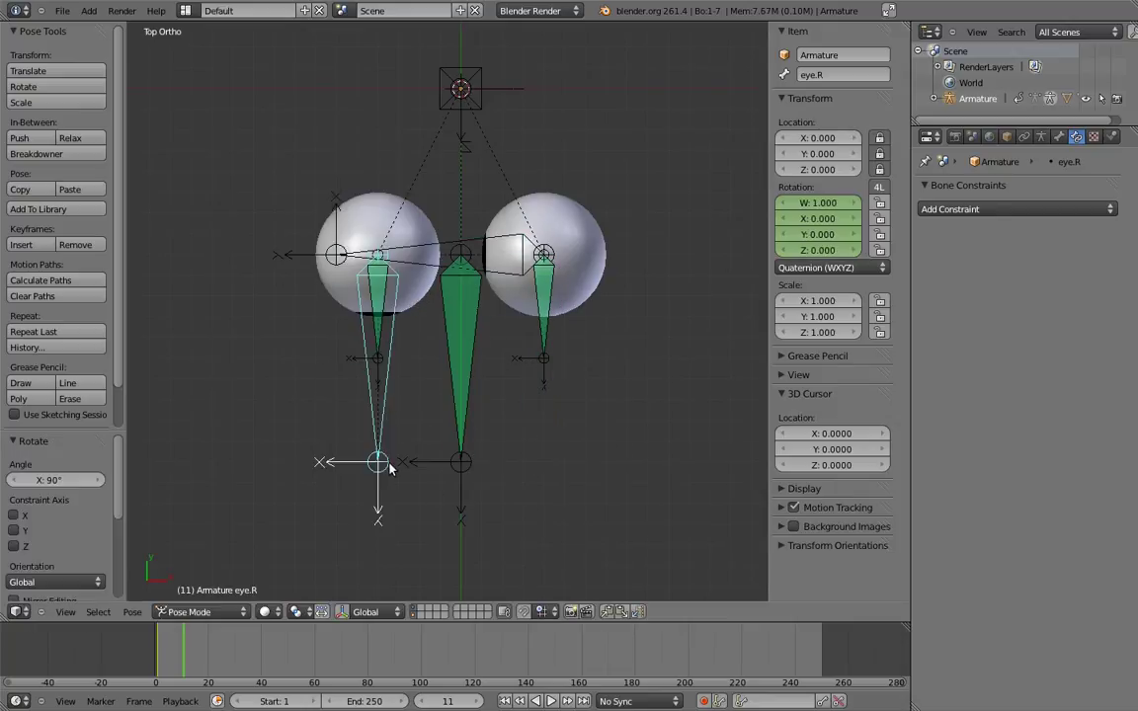
{"action": "type", "text": "r-90"}
{"action": "key", "text": "Return"}
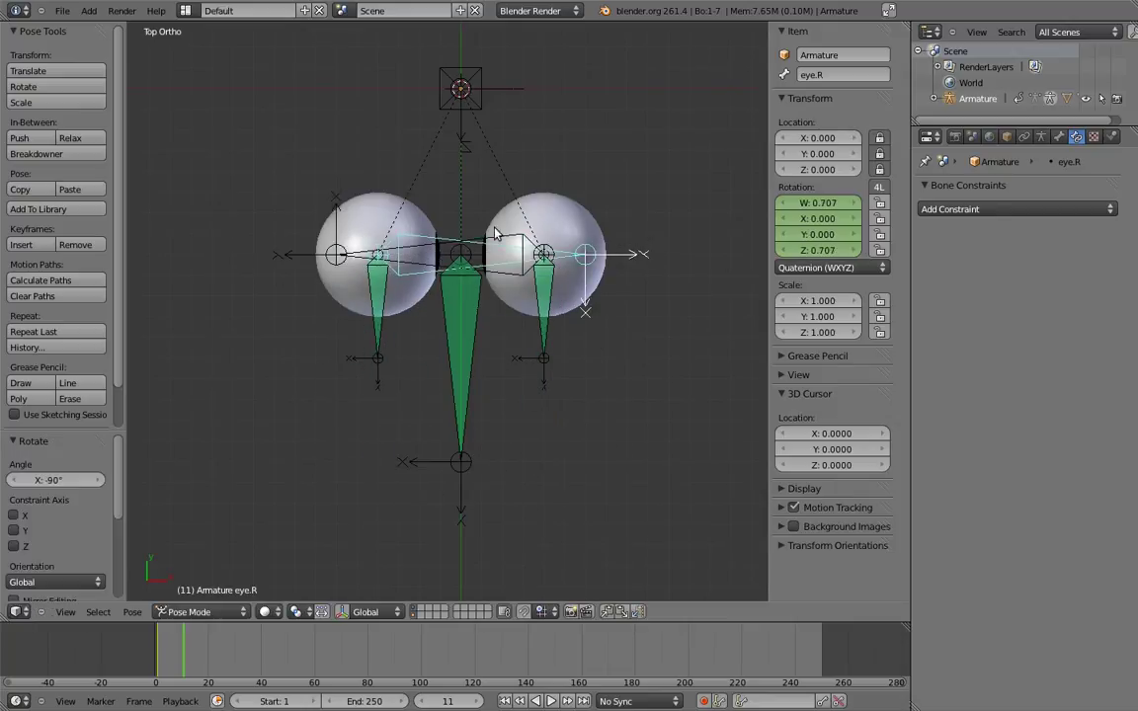
Keyframe both eyes' rotation at frame 11, then return to frame 1 in front view.
{"action": "right_click", "coordinate": [499, 236], "text": "shift"}
{"action": "key", "text": "i"}
{"action": "left_click", "coordinate": [499, 237]}
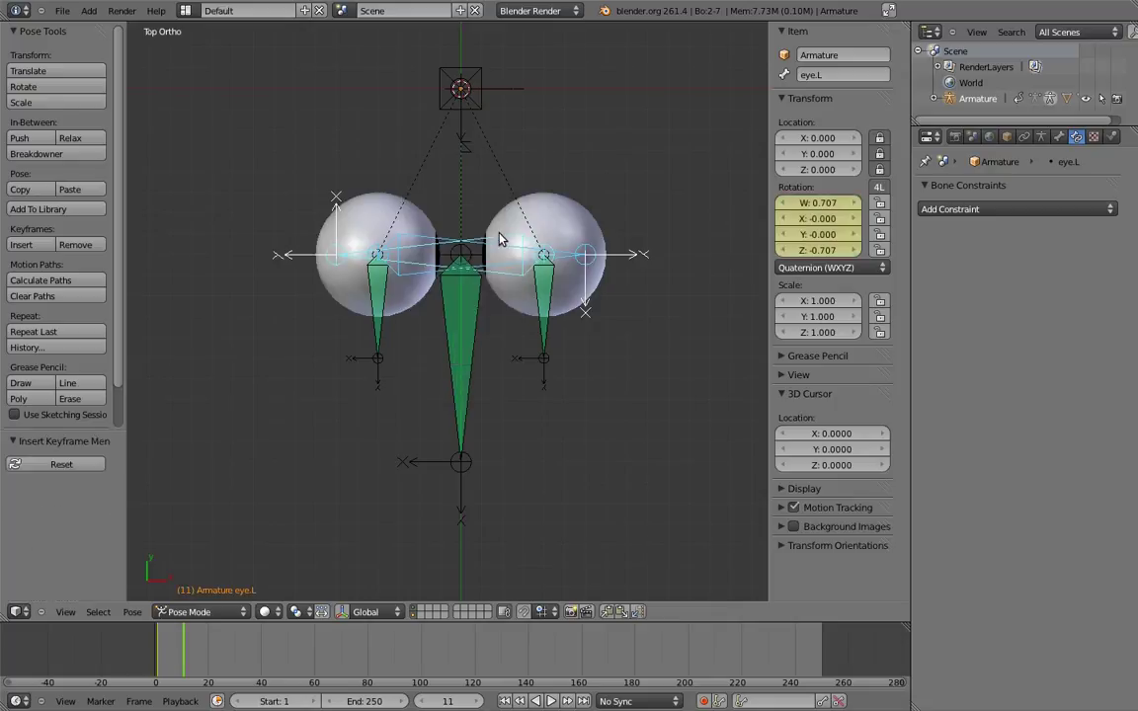
{"action": "left_click", "coordinate": [461, 700]}
{"action": "type", "text": "1"}
{"action": "key", "text": "Return"}
{"action": "key", "text": "KP_1"}
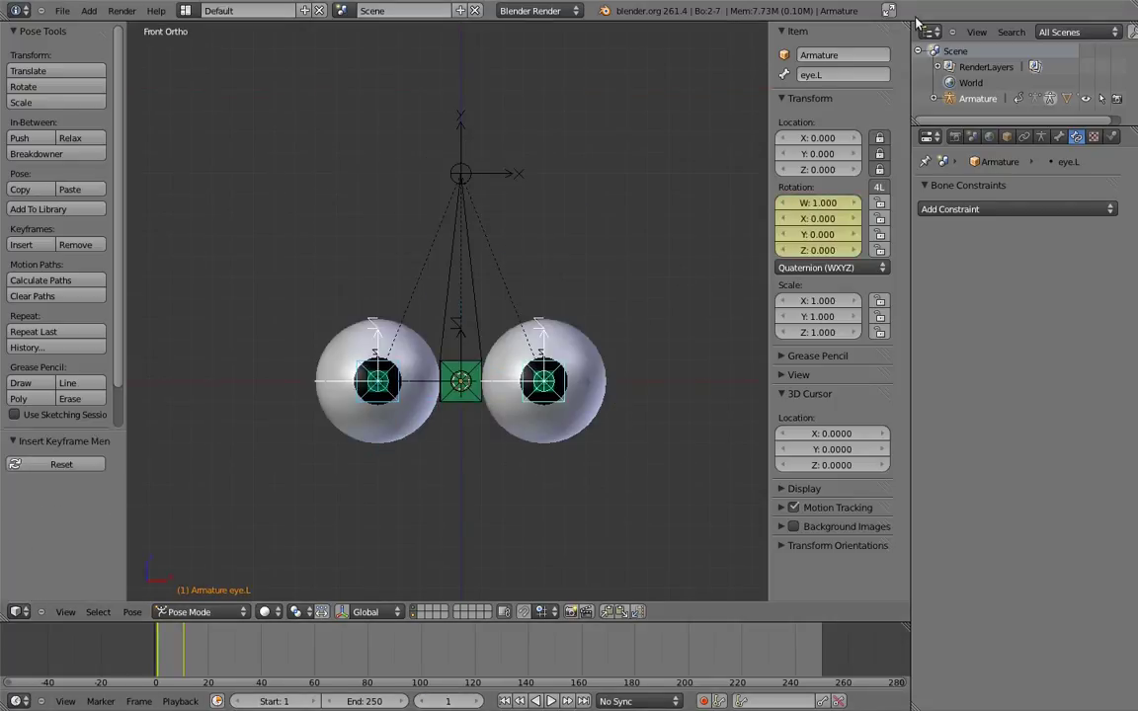
Show the Action Editor in a split view and set all eye keys to Constant interpolation.
{"action": "left_click_drag", "start_coordinate": [910, 20], "coordinate": [477, 296]}
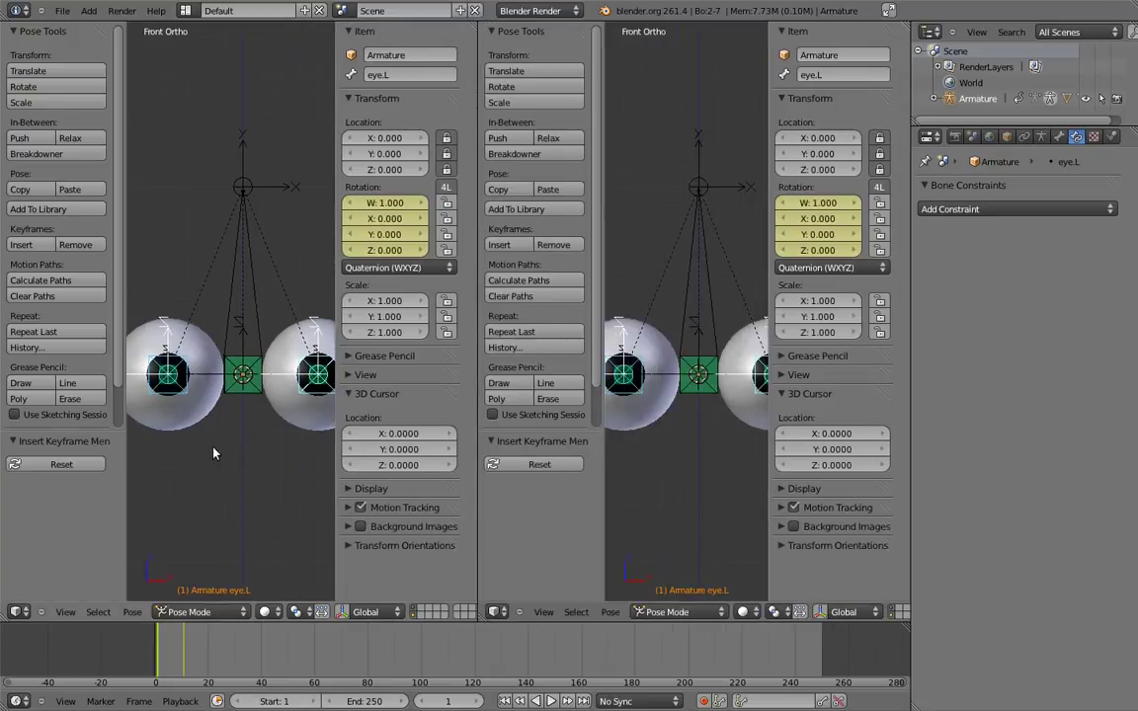
{"action": "left_click", "coordinate": [17, 612]}
{"action": "left_click", "coordinate": [106, 553]}
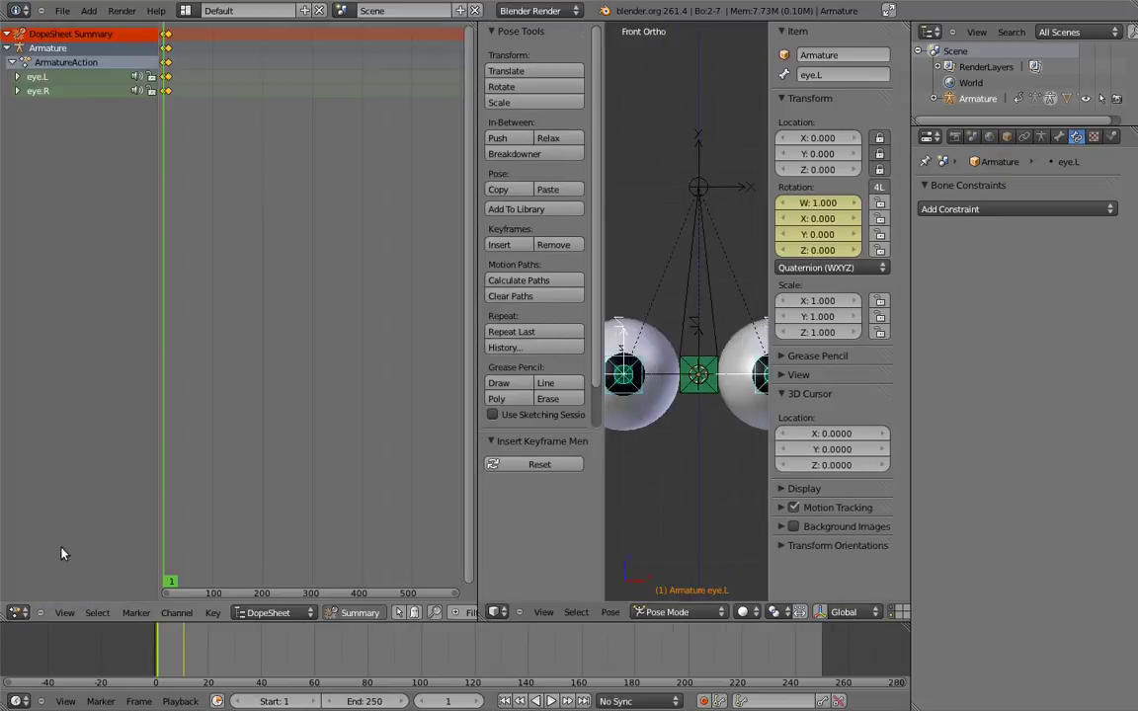
{"action": "left_click", "coordinate": [266, 612]}
{"action": "left_click", "coordinate": [264, 590]}
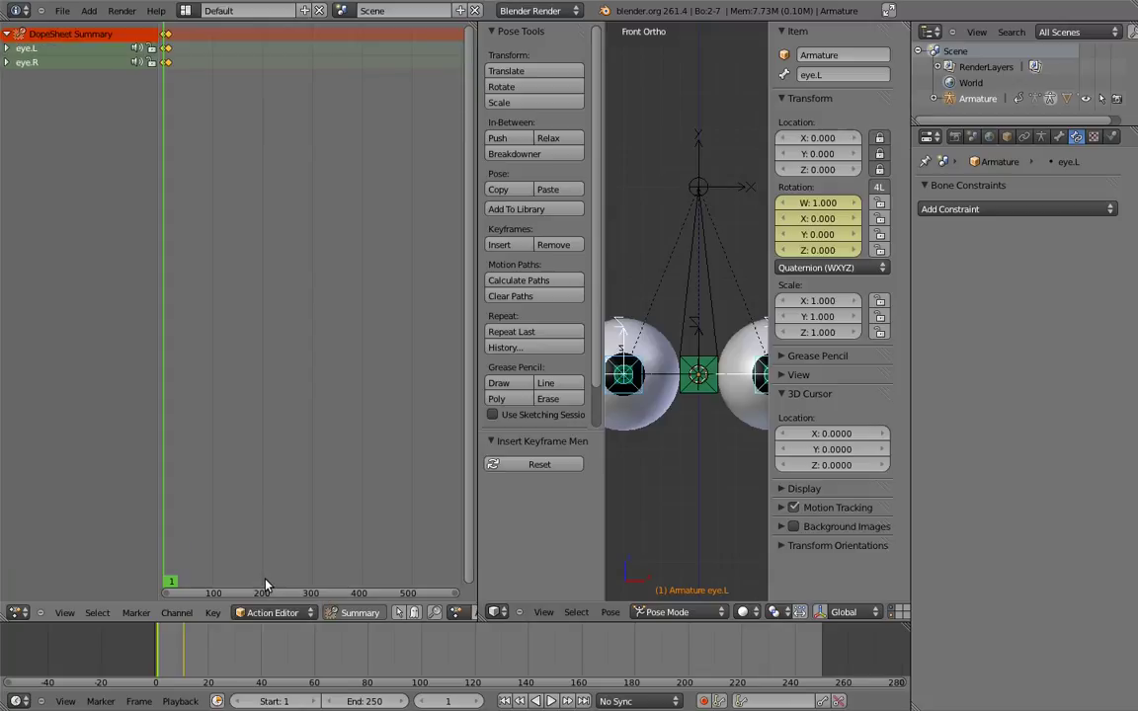
{"action": "key", "text": "a"}
{"action": "key", "text": "t"}
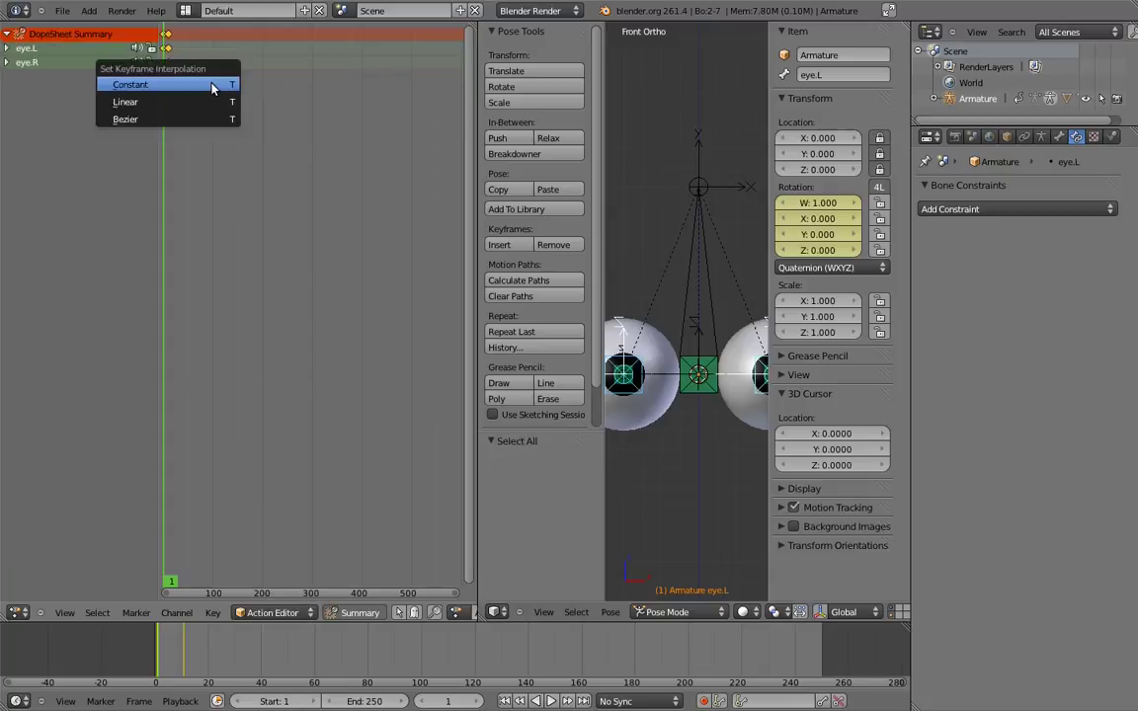
{"action": "left_click", "coordinate": [202, 99]}
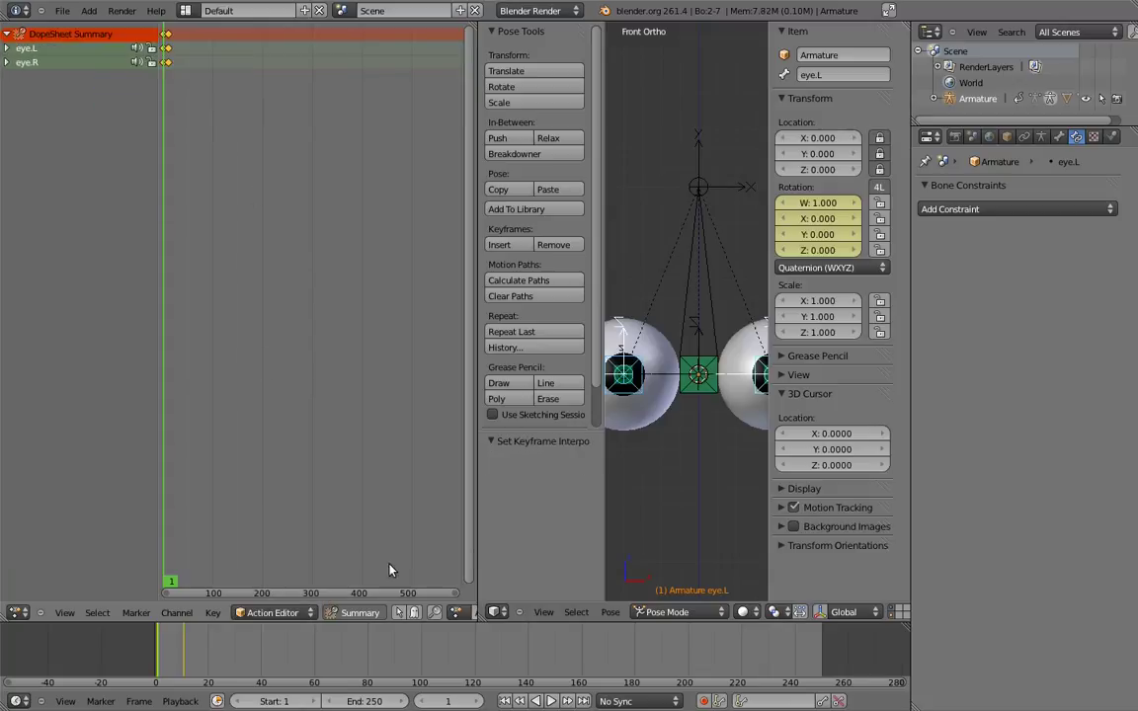
Rename the action to eye.cross and unlink it from the armature.
{"action": "scroll", "coordinate": [270, 614], "scroll_direction": "down", "scroll_amount": 2}
{"action": "scroll", "coordinate": [270, 614], "scroll_direction": "down", "scroll_amount": 4}
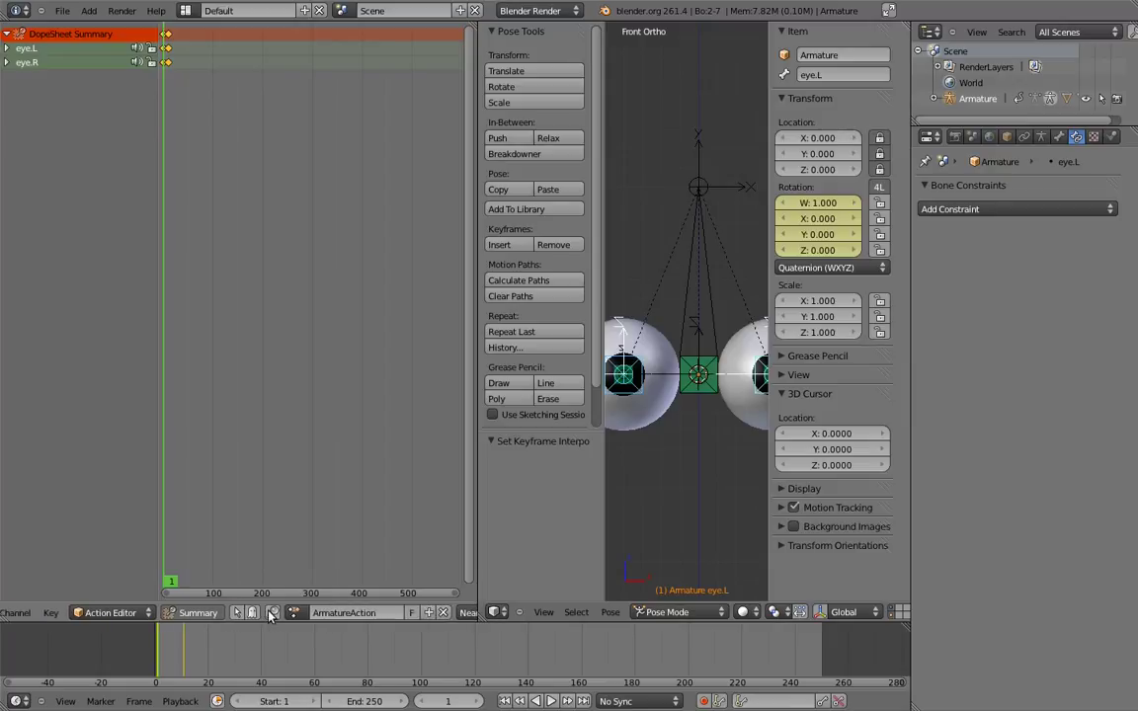
{"action": "left_click", "coordinate": [386, 612]}
{"action": "type", "text": "eye."}
{"action": "type", "text": "cross"}
{"action": "key", "text": "Return"}
{"action": "left_click", "coordinate": [444, 613]}
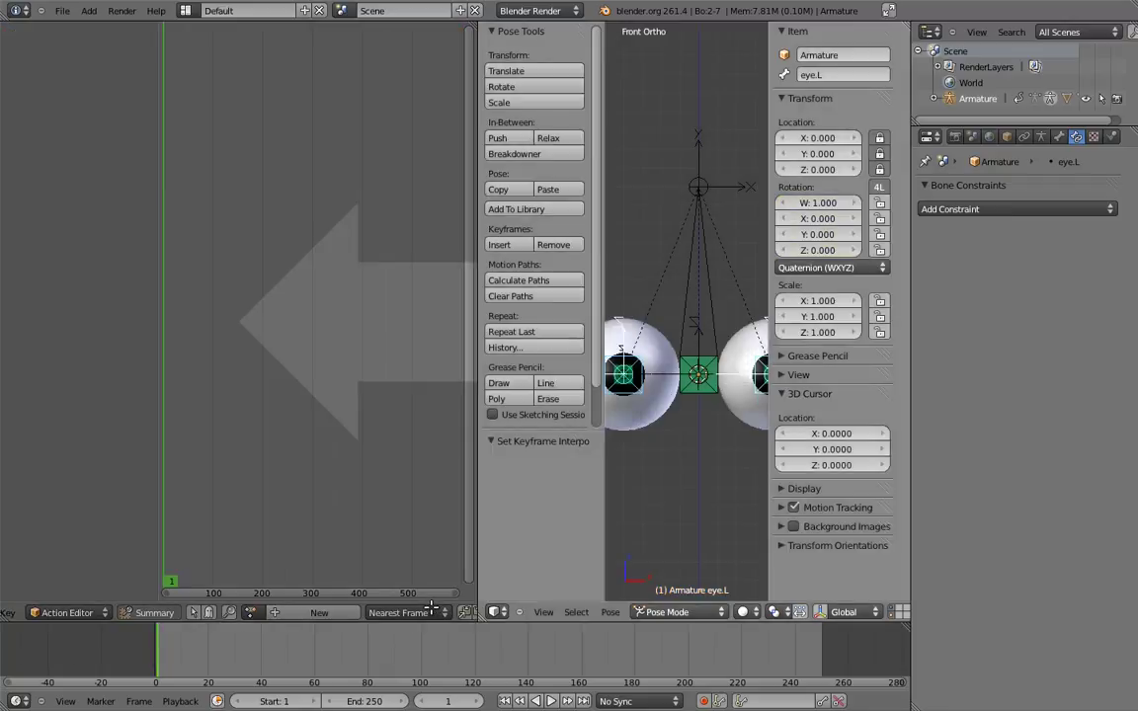
Add an Action constraint to eye.R targeting eye_target, and lock eye_target's Y and Z scale.
{"action": "left_click_drag", "start_coordinate": [431, 606], "coordinate": [445, 590]}
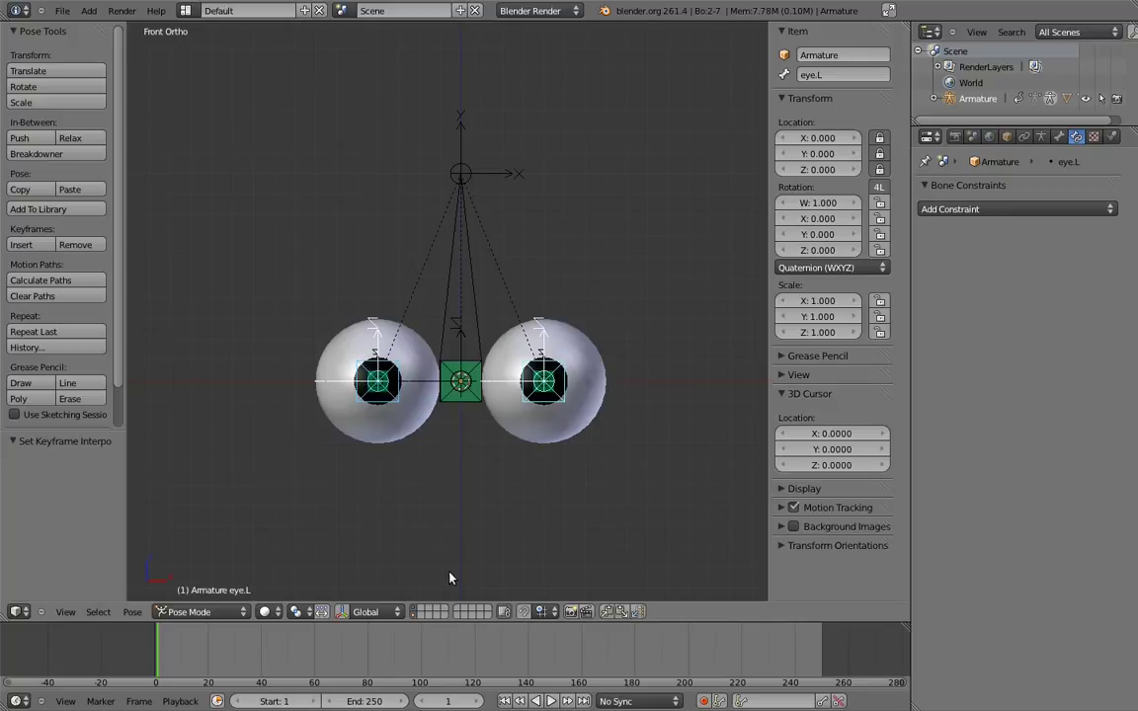
{"action": "left_click", "coordinate": [459, 390]}
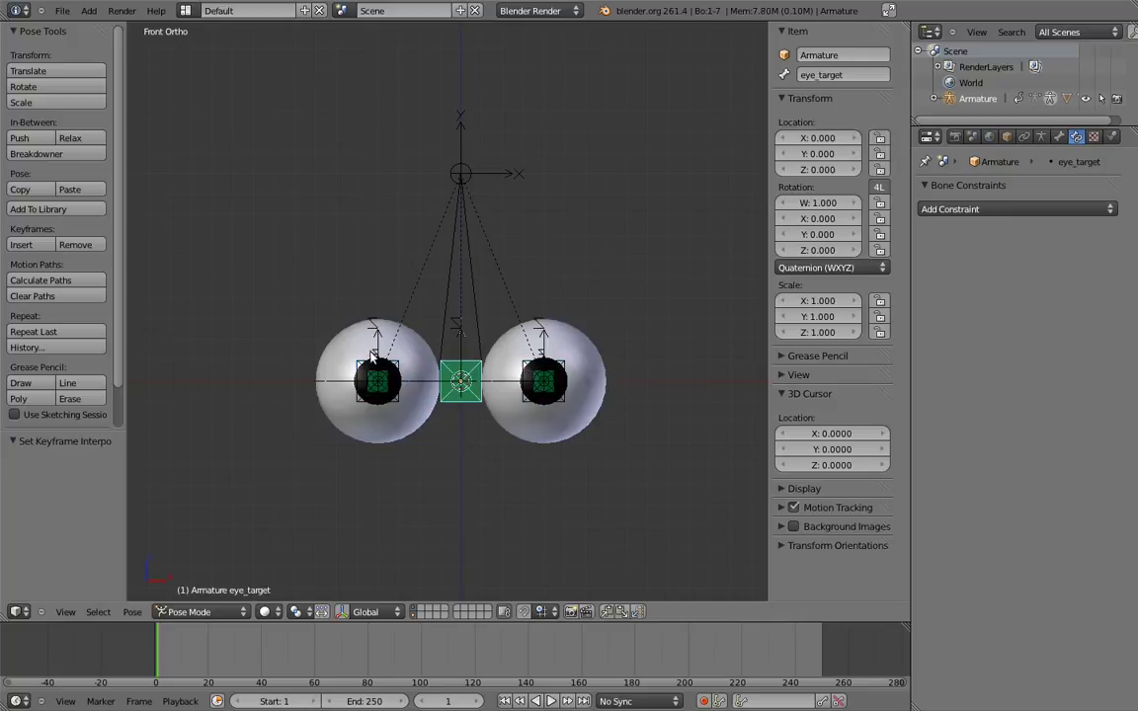
{"action": "left_click", "coordinate": [358, 356]}
{"action": "key", "text": "shift+ctrl+c"}
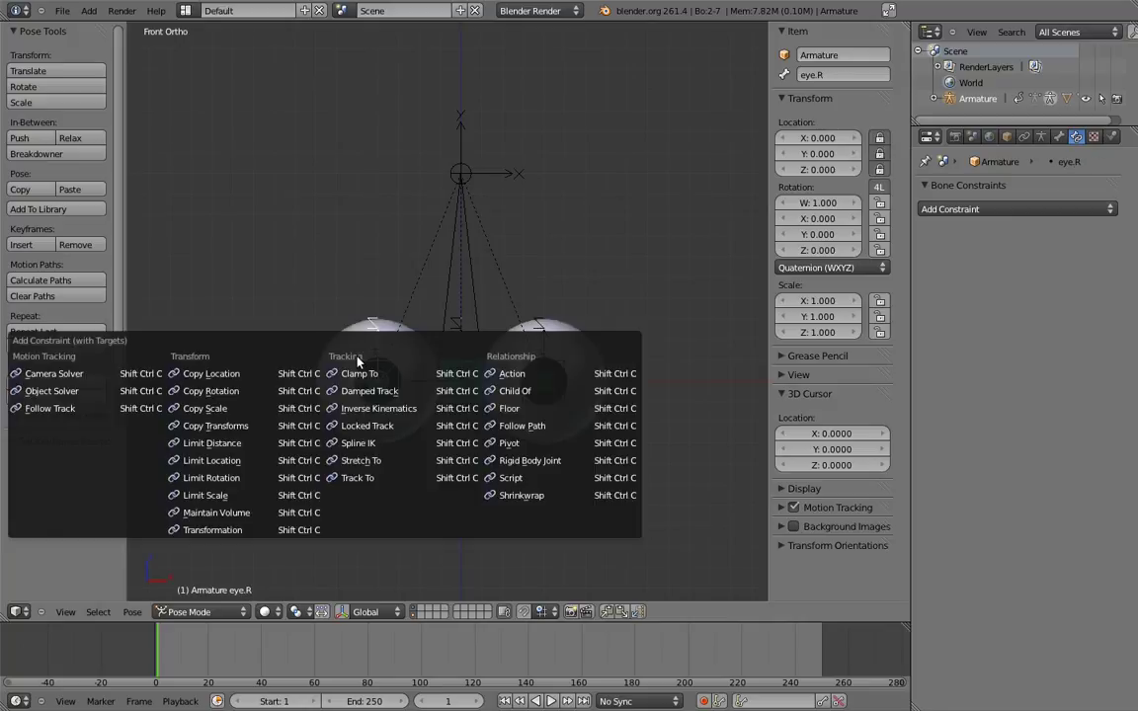
{"action": "left_click", "coordinate": [500, 373]}
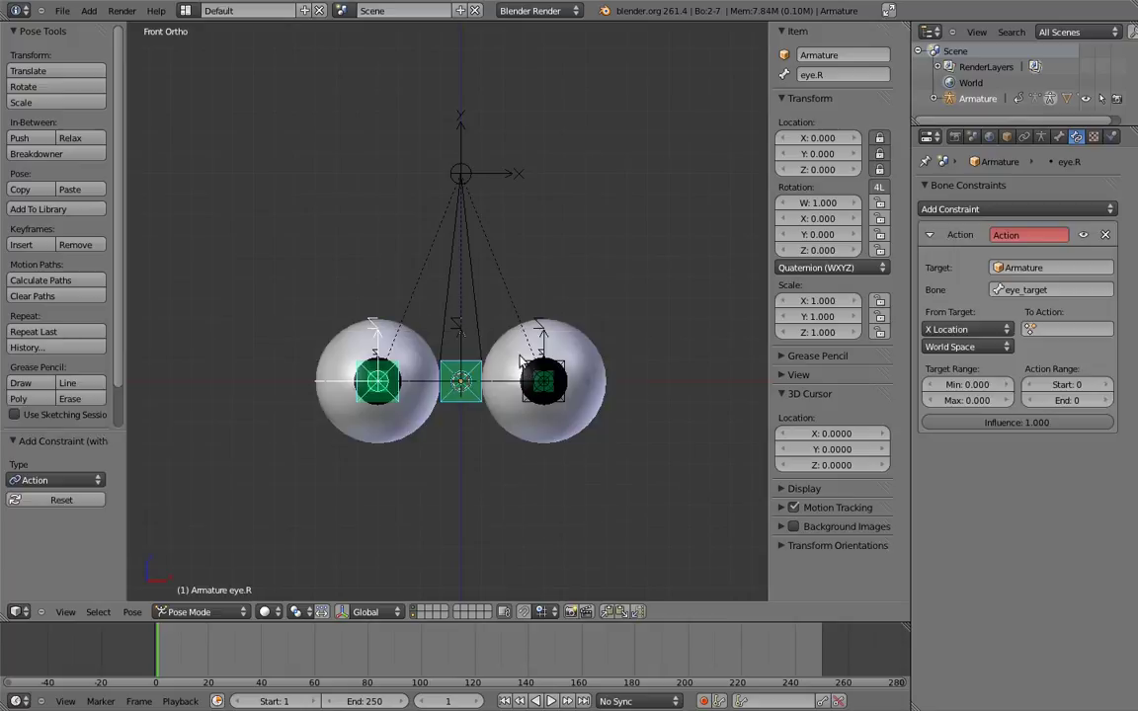
{"action": "left_click", "coordinate": [471, 368]}
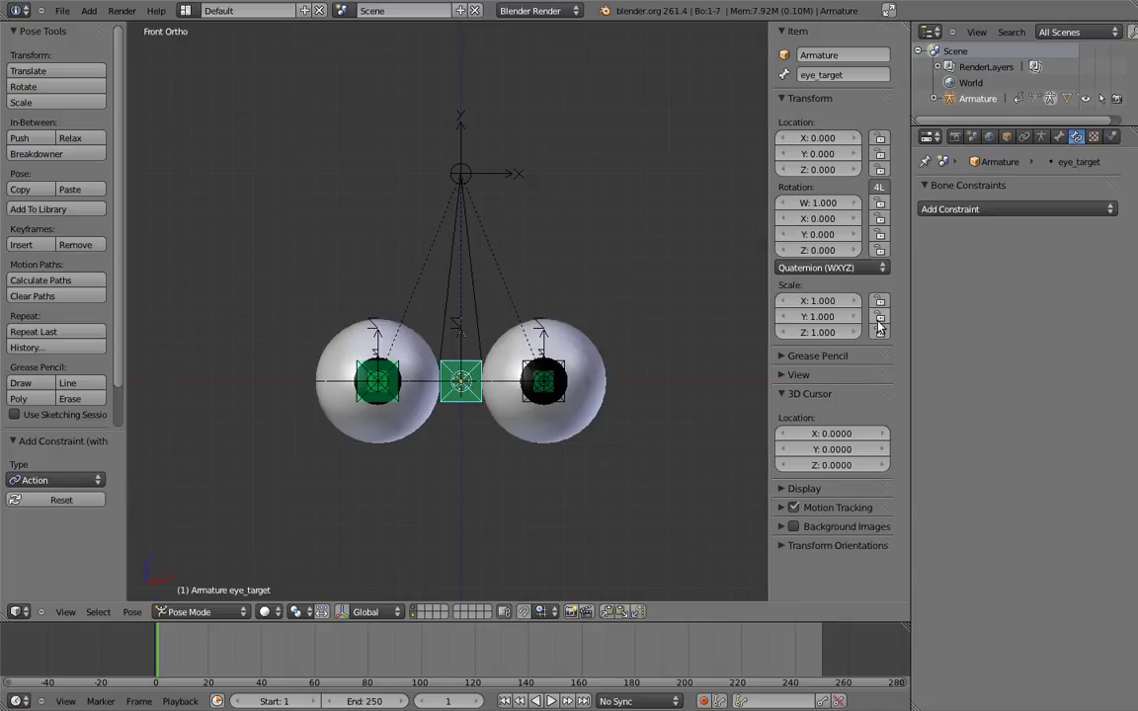
{"action": "left_click_drag", "start_coordinate": [879, 318], "coordinate": [878, 334]}
Make the Action constraint drive eye_cross from eye_target's X Scale.
{"action": "right_click", "coordinate": [357, 330]}
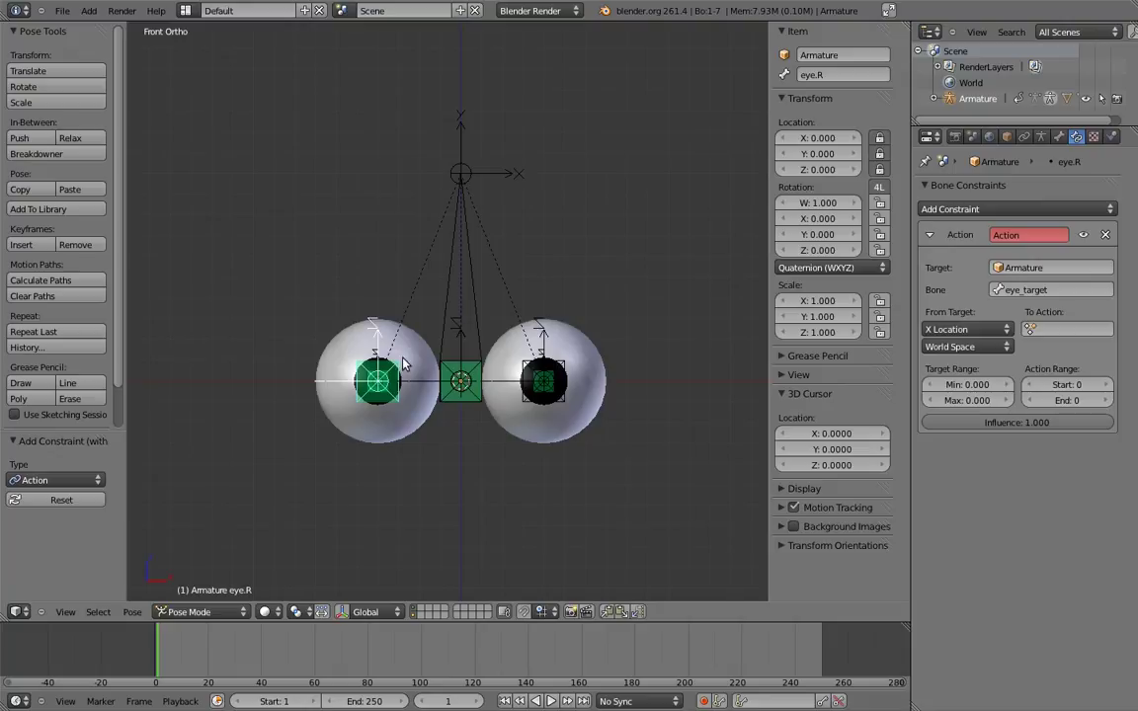
{"action": "left_click", "coordinate": [973, 330]}
{"action": "left_click", "coordinate": [943, 209]}
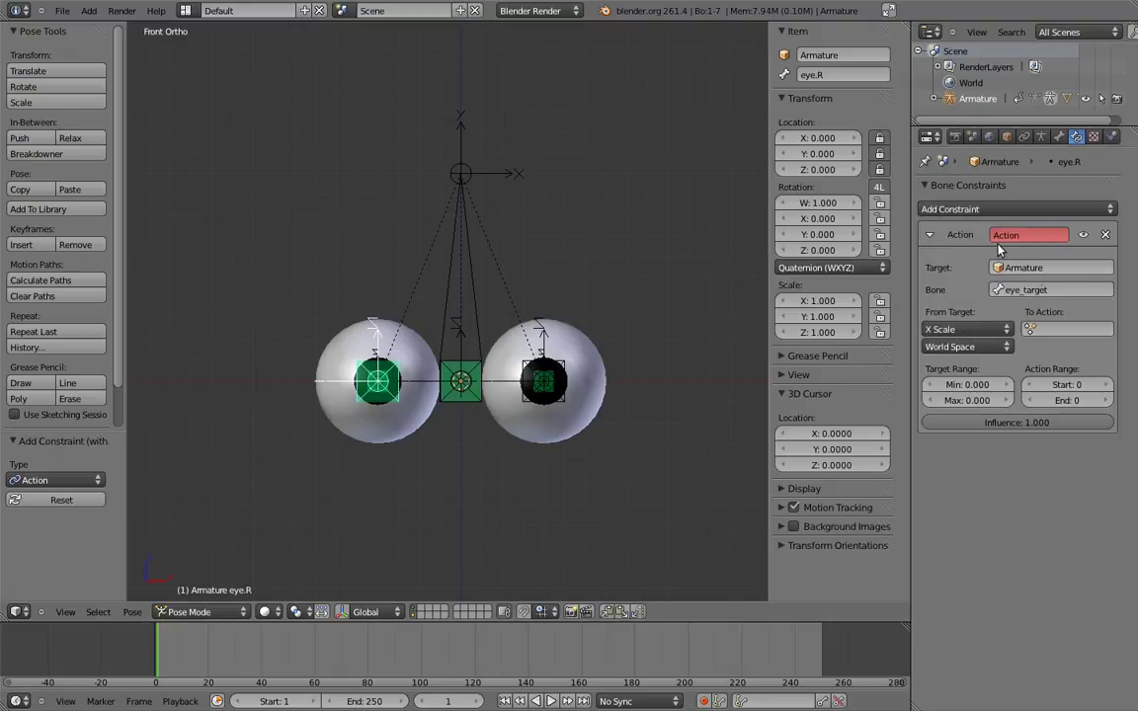
{"action": "left_click", "coordinate": [1066, 329]}
{"action": "left_click", "coordinate": [948, 345]}
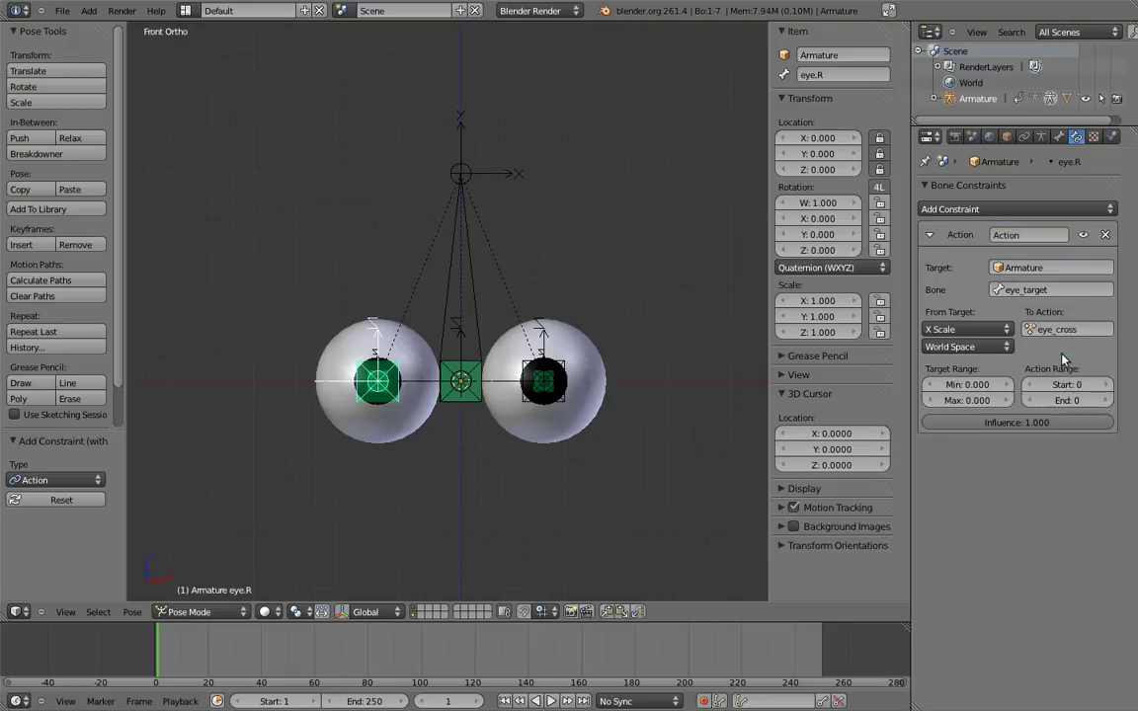
Set the constraint's Target Range to min 1 and max 0.5.
{"action": "left_click", "coordinate": [977, 385]}
{"action": "type", "text": "1"}
{"action": "key", "text": "Return"}
{"action": "left_click", "coordinate": [985, 400]}
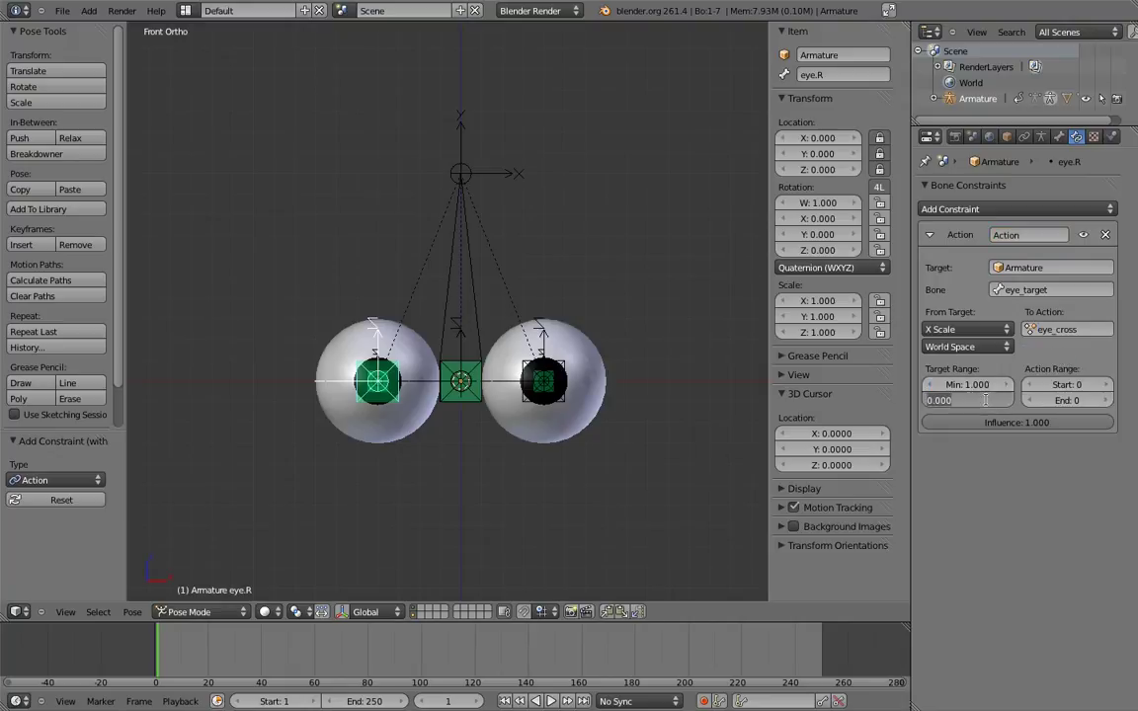
{"action": "type", "text": "0.5"}
{"action": "key", "text": "Return"}
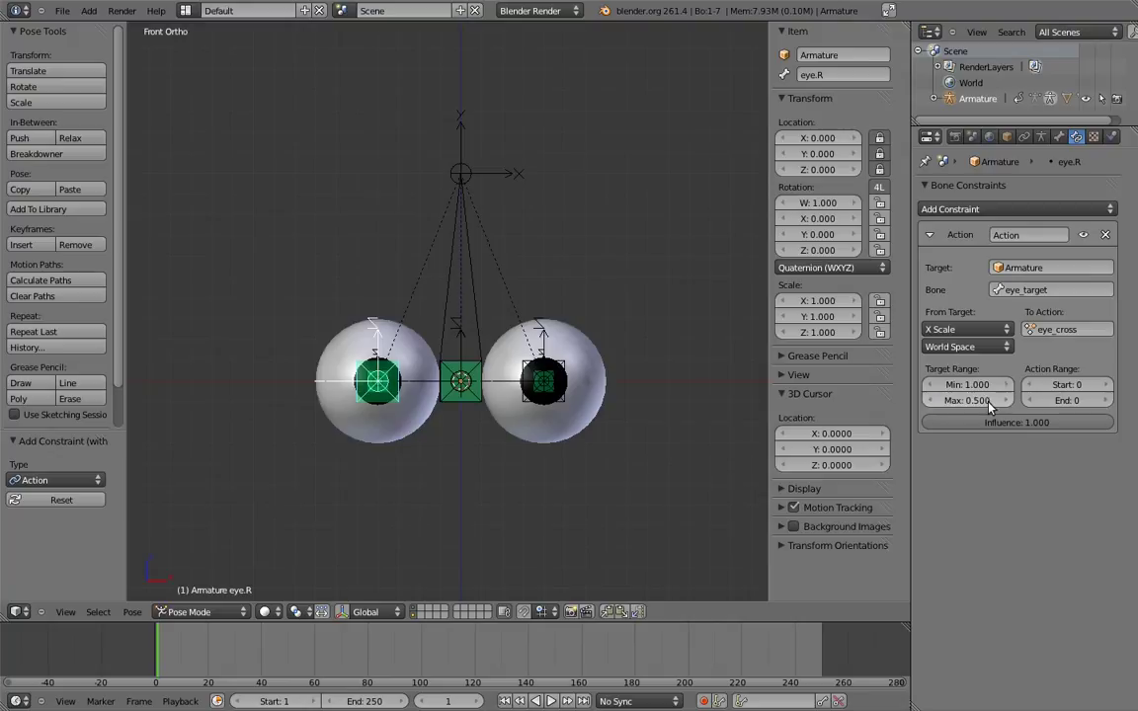
Set the Action Range to frames 1–11, then select both eyes with eye.R active.
{"action": "left_click", "coordinate": [1067, 385]}
{"action": "type", "text": "1"}
{"action": "key", "text": "Return"}
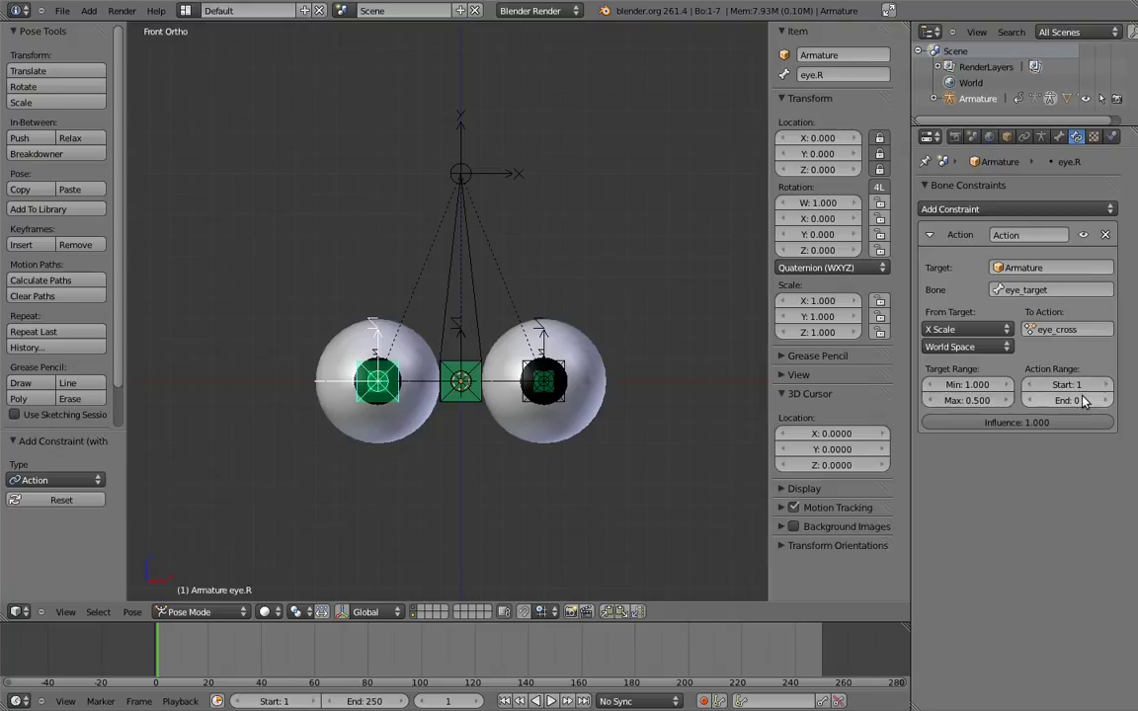
{"action": "left_click", "coordinate": [1067, 400]}
{"action": "type", "text": "11"}
{"action": "key", "text": "Return"}
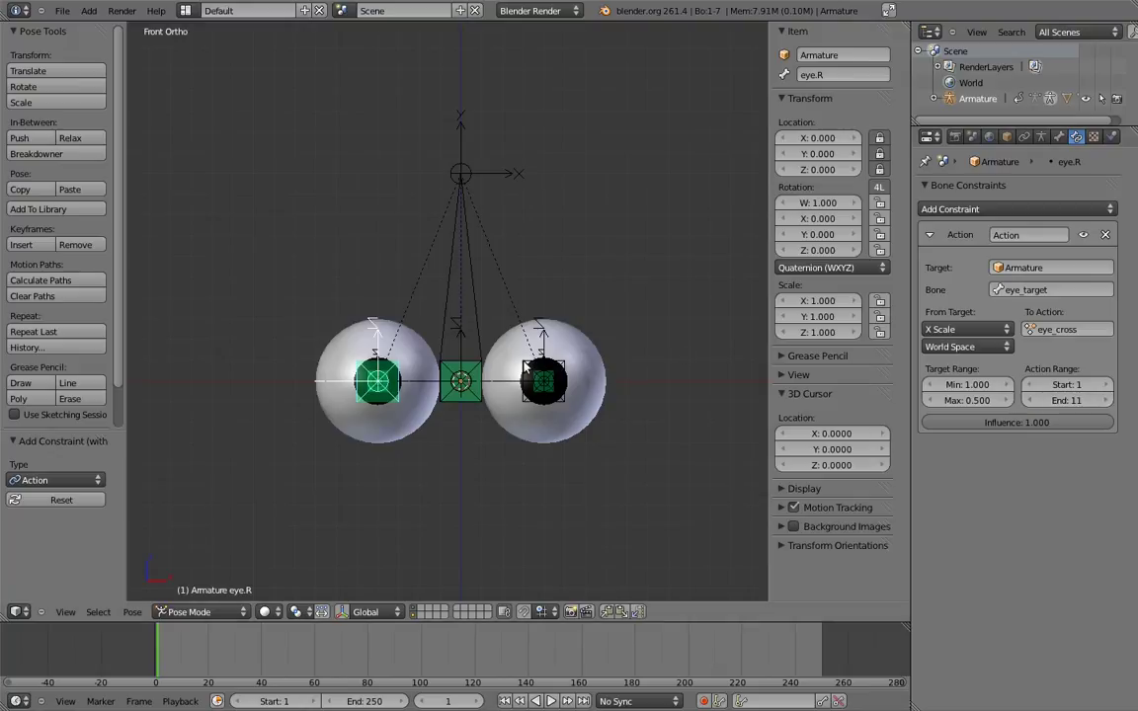
{"action": "right_click", "coordinate": [474, 331]}
{"action": "right_click", "coordinate": [362, 330], "text": "shift"}
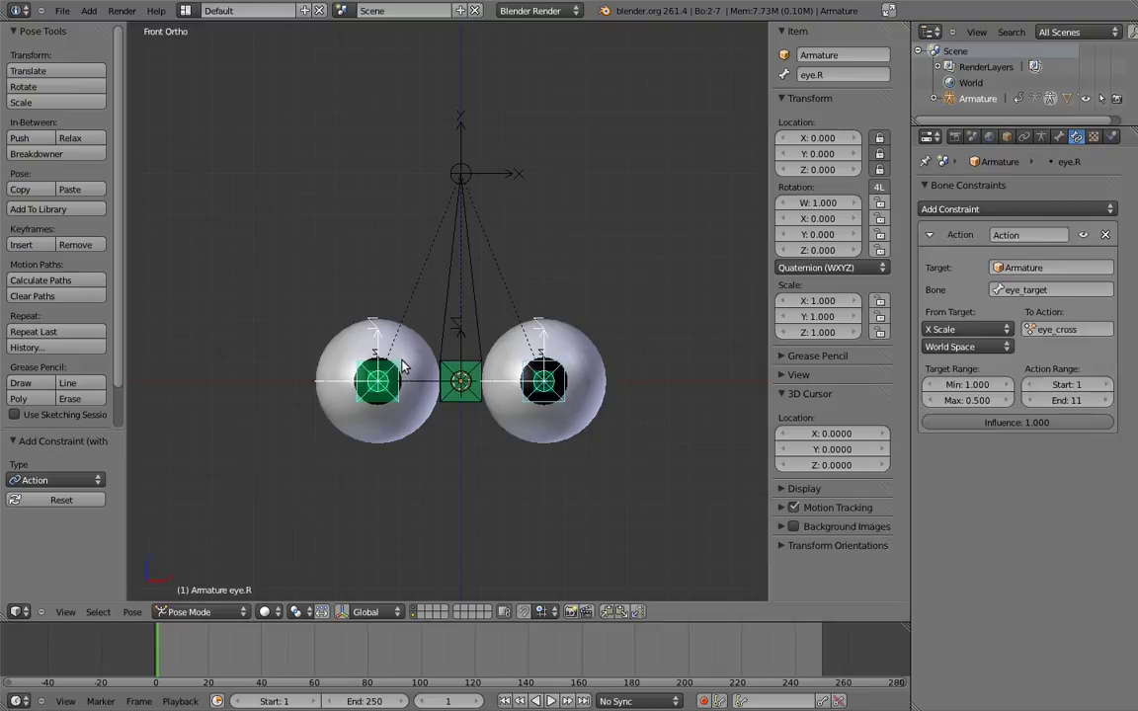
Copy eye.R's Action constraint to eye.L, then preview by scaling eye_target and cancelling.
{"action": "left_click", "coordinate": [132, 612]}
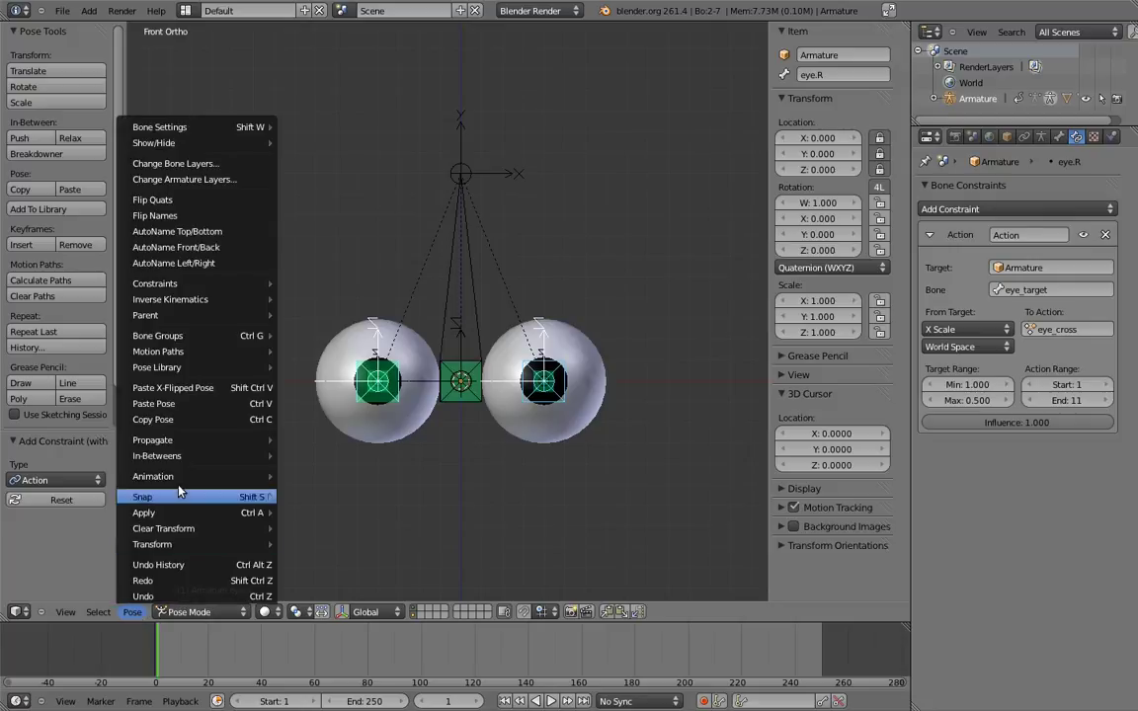
{"action": "mouse_move", "coordinate": [155, 283]}
{"action": "left_click", "coordinate": [378, 307]}
{"action": "right_click", "coordinate": [427, 326]}
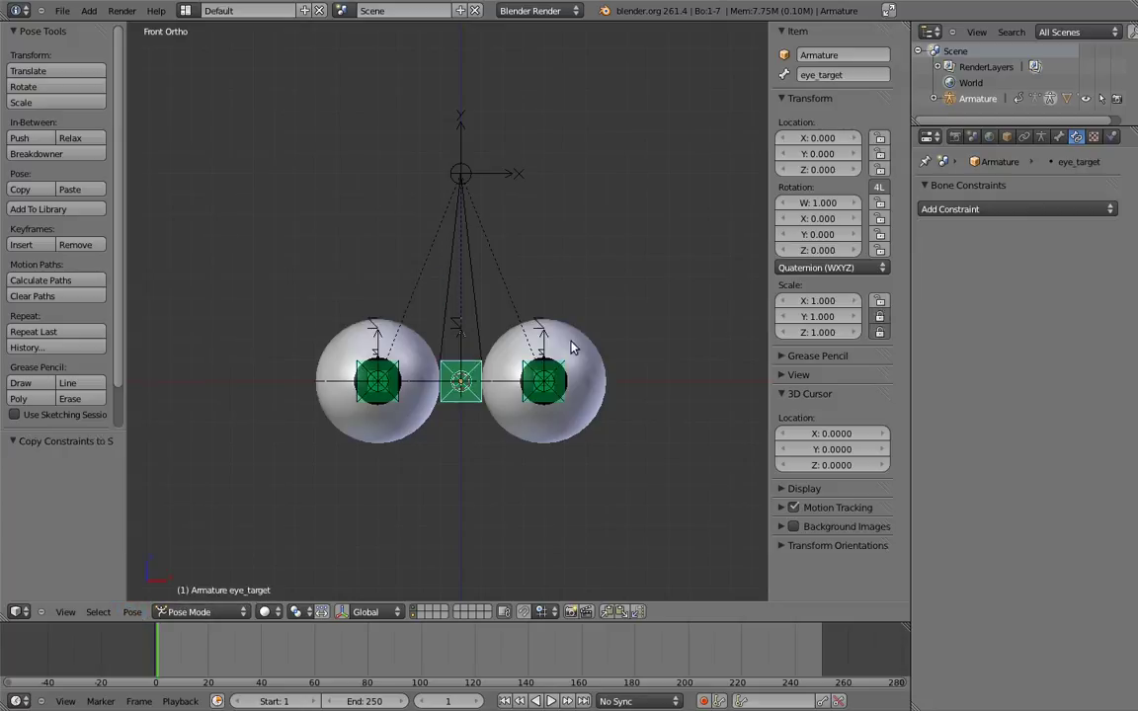
{"action": "key", "text": "s"}
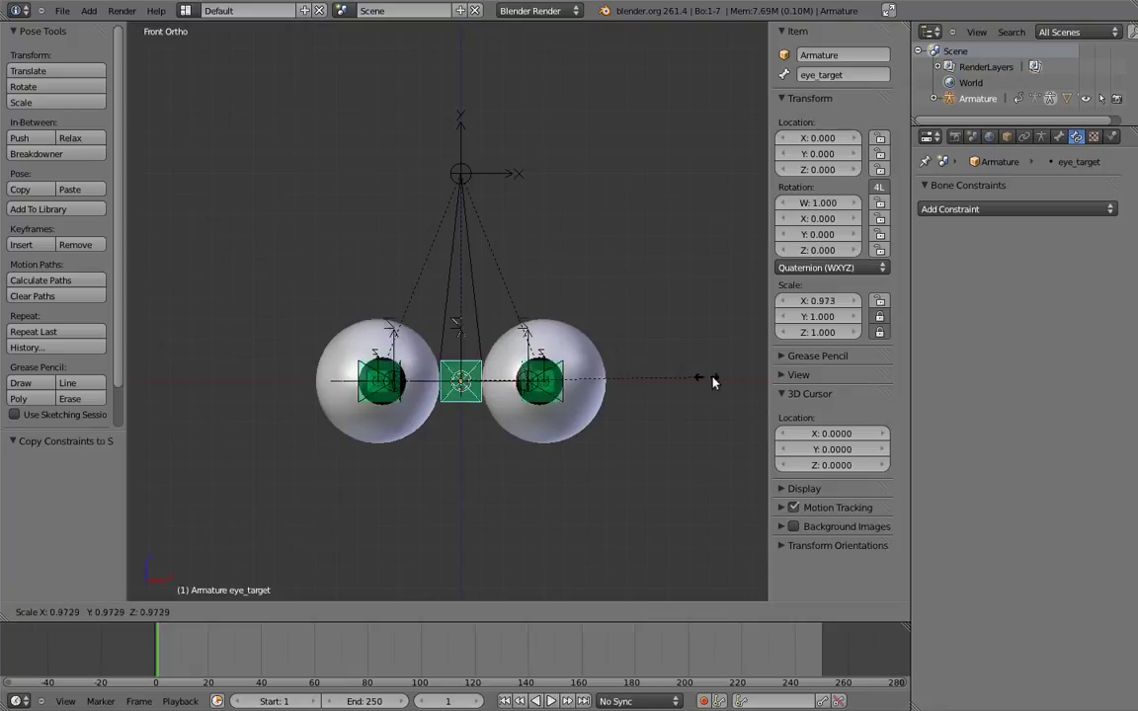
{"action": "key", "text": "Escape"}
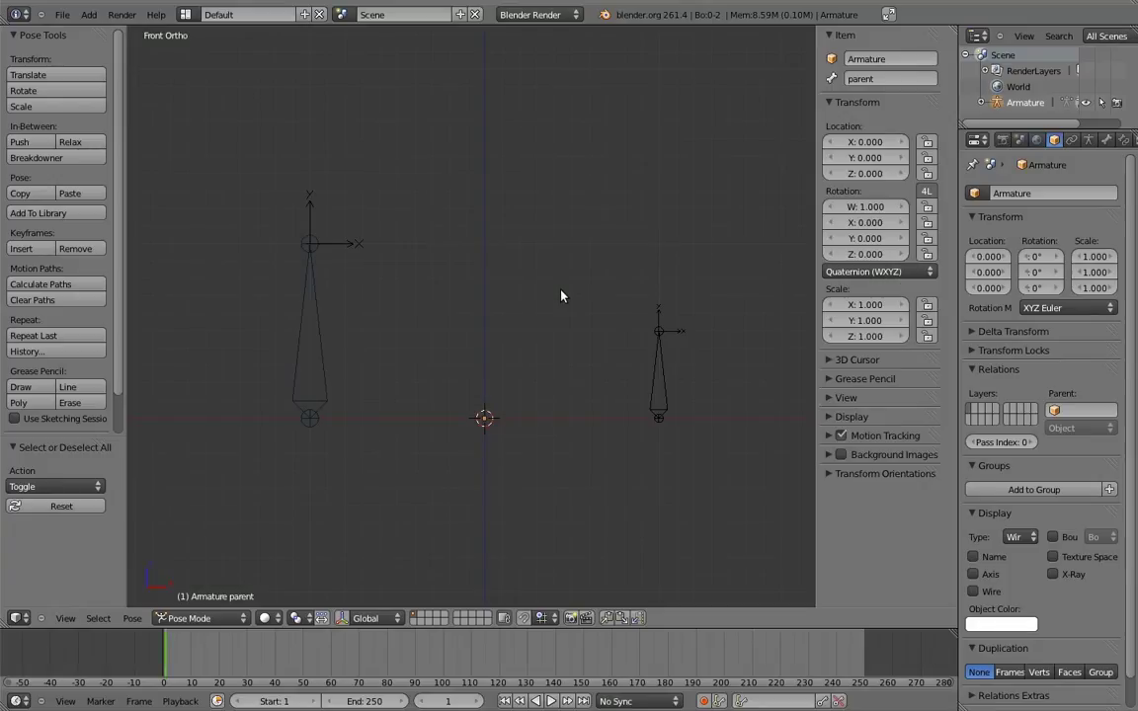
Add a Copy Transforms constraint on the child bone targeting the parent bone.
{"action": "right_click", "coordinate": [321, 338]}
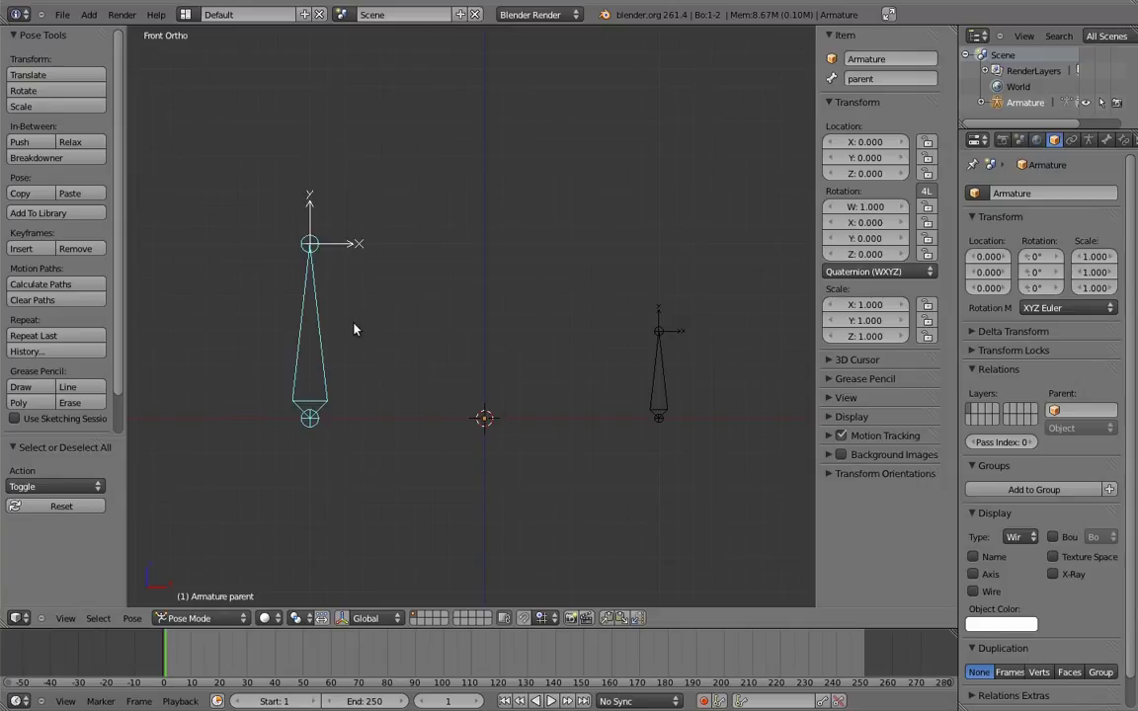
{"action": "right_click", "coordinate": [654, 375], "text": "shift"}
{"action": "key", "text": "ctrl+shift+c"}
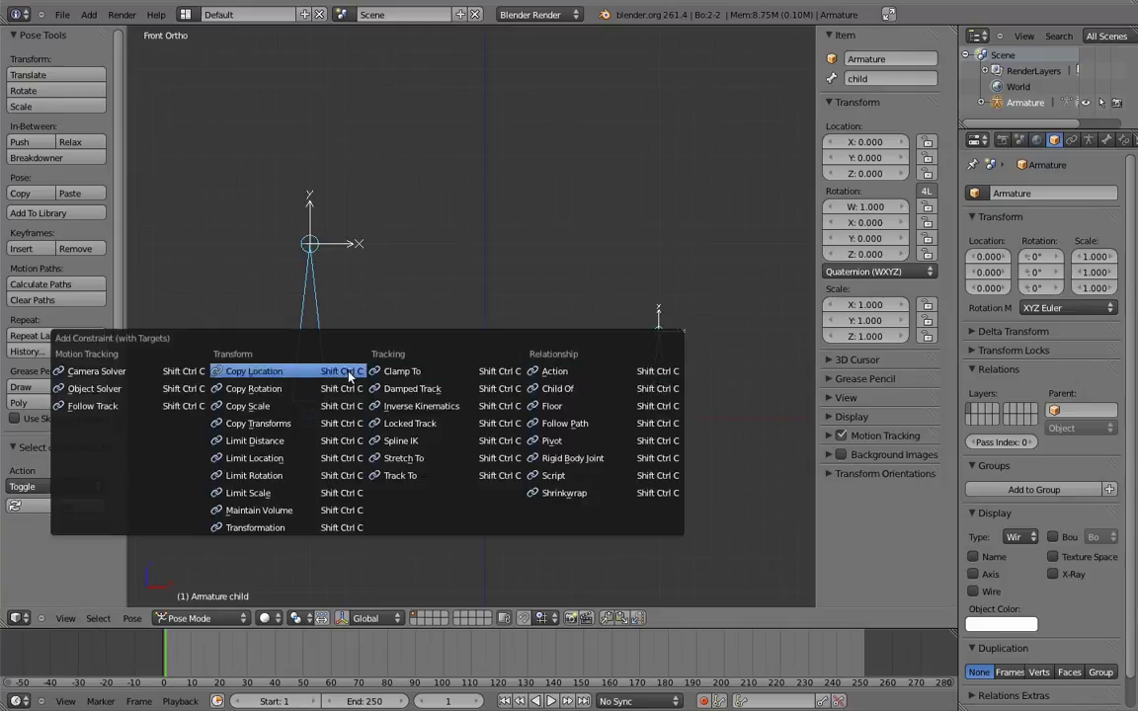
{"action": "left_click", "coordinate": [267, 426]}
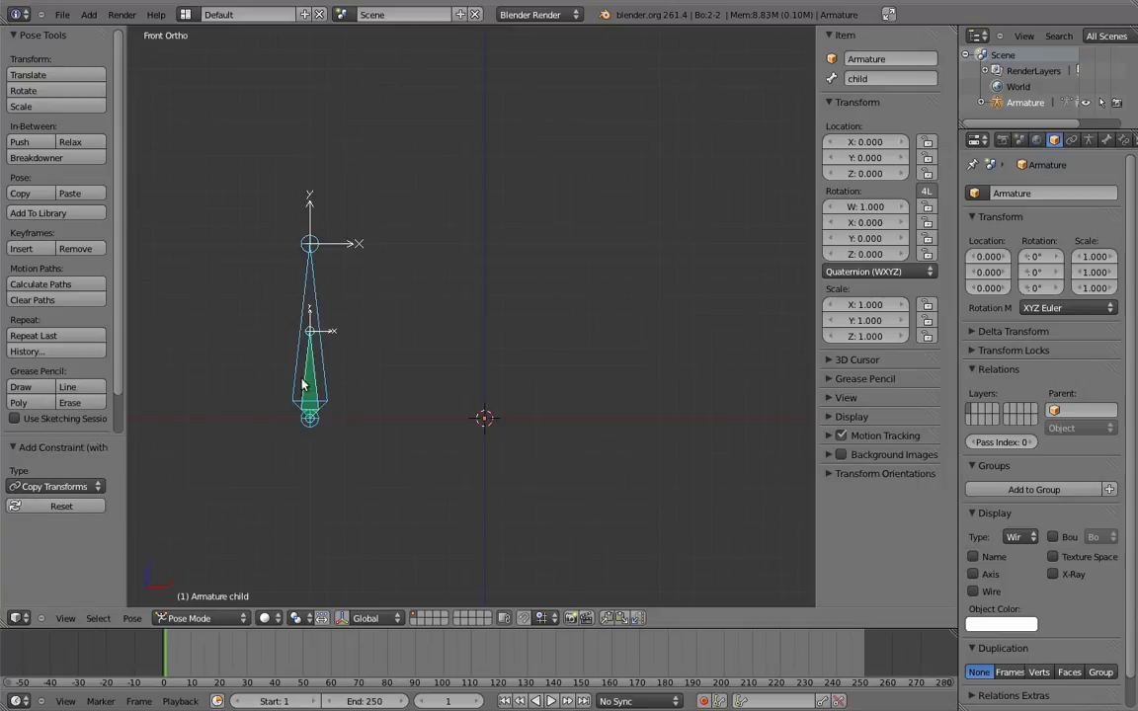
{"action": "right_click", "coordinate": [284, 340]}
{"action": "left_click", "coordinate": [1123, 139]}
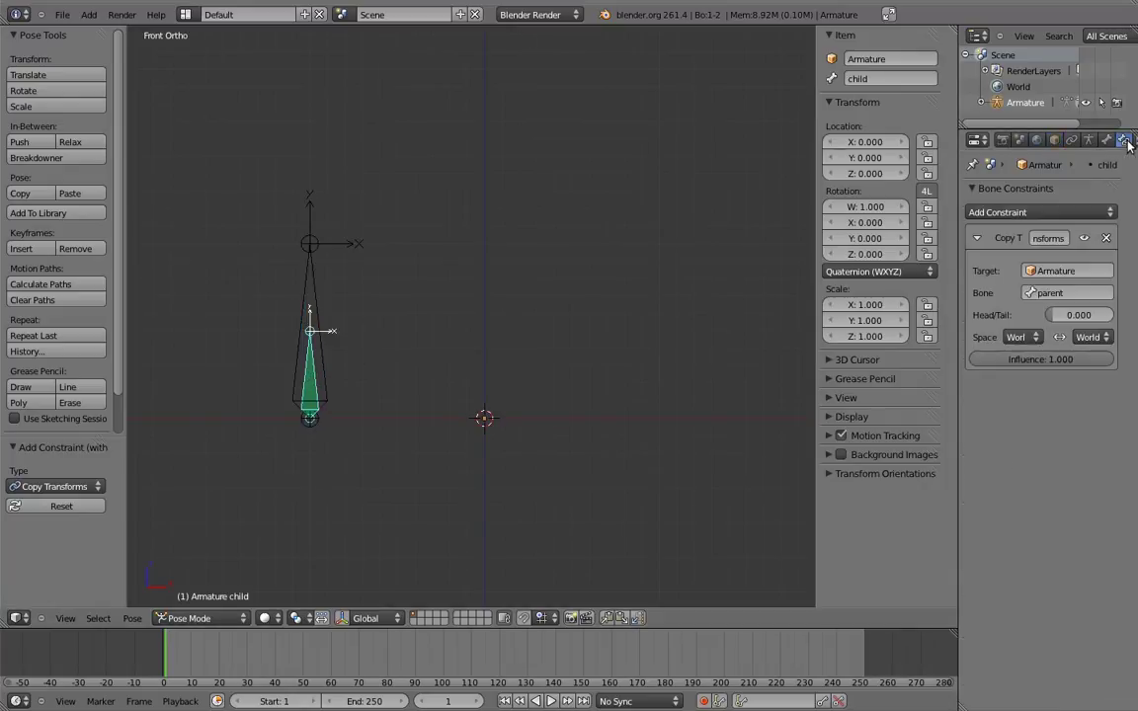
Test the constraint's Influence slider and try moving and rotating the child, cancelling each.
{"action": "left_click_drag", "start_coordinate": [1086, 360], "coordinate": [899, 359]}
{"action": "mouse_move", "coordinate": [978, 360]}
{"action": "left_mouse_down"}
{"action": "mouse_move", "coordinate": [942, 364]}
{"action": "mouse_move", "coordinate": [1096, 360]}
{"action": "left_mouse_up"}
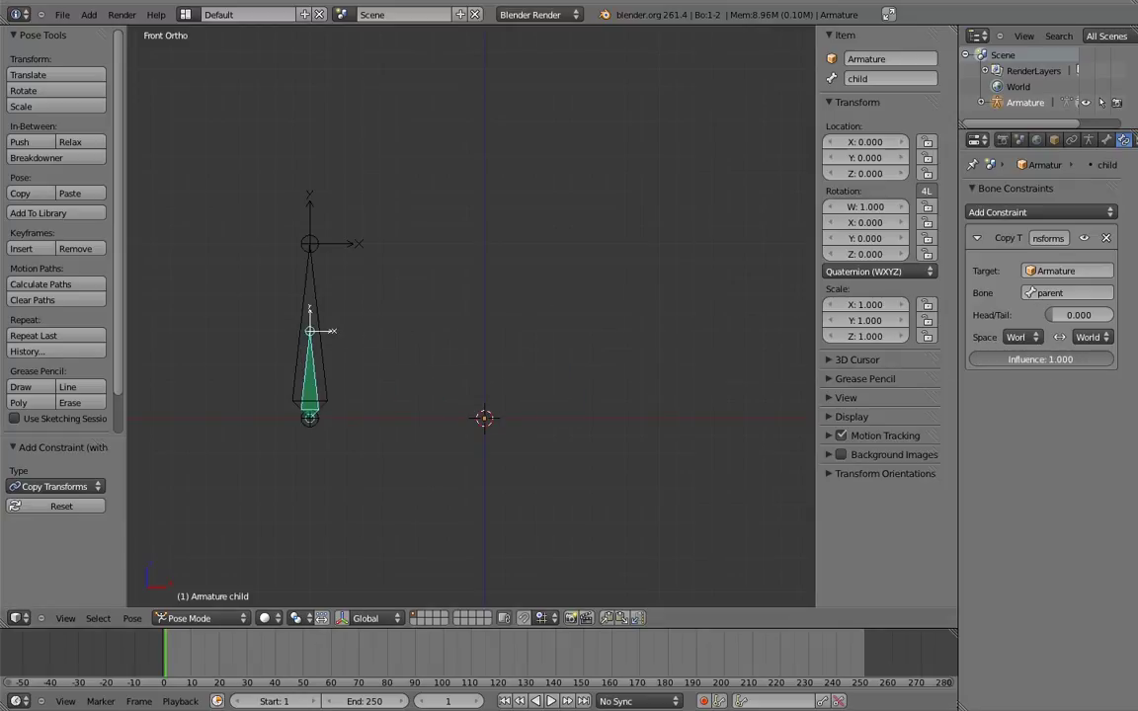
{"action": "key", "text": "g"}
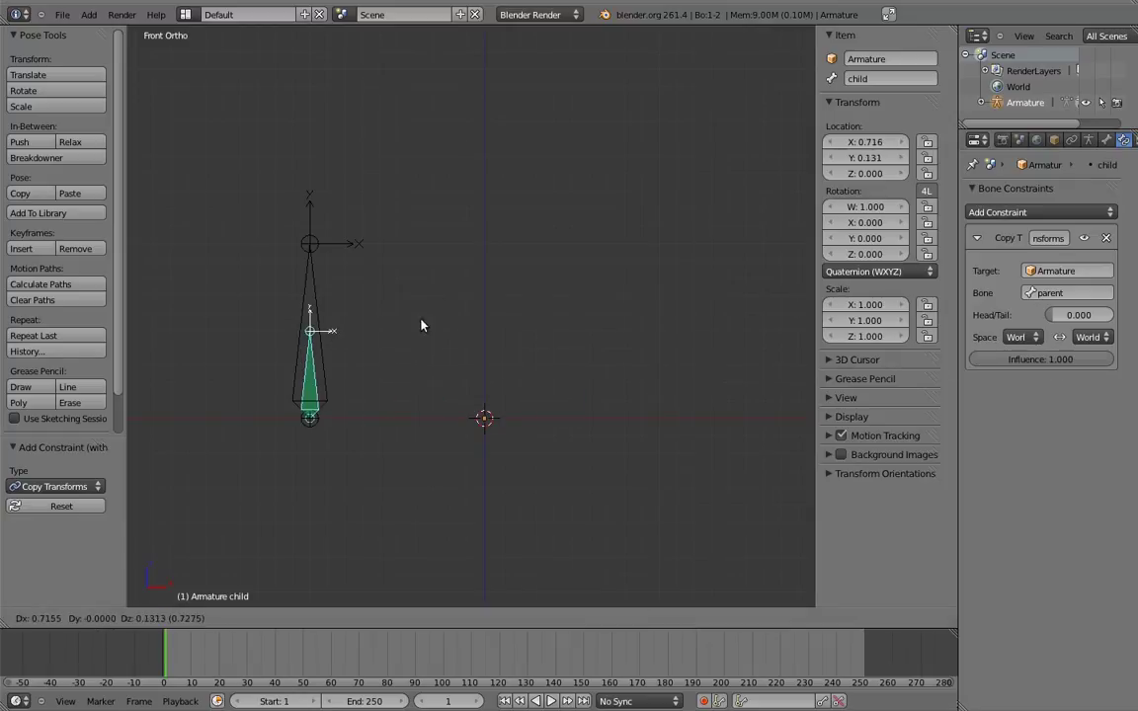
{"action": "key", "text": "Escape"}
{"action": "key", "text": "r"}
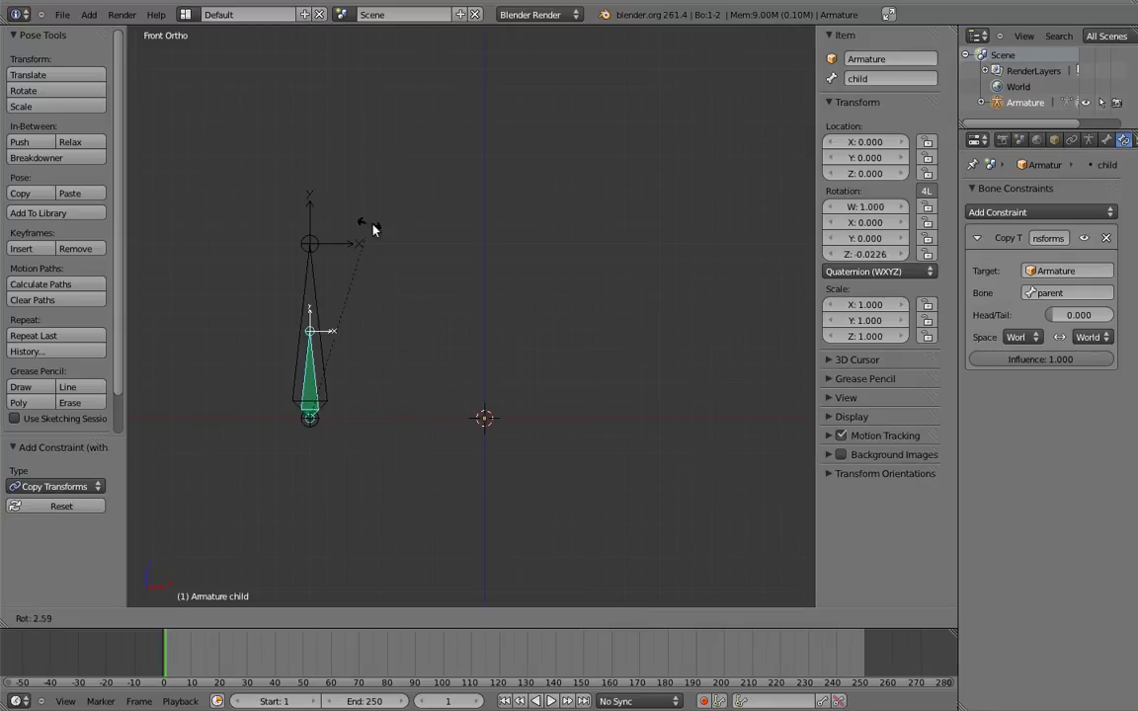
{"action": "key", "text": "Escape"}
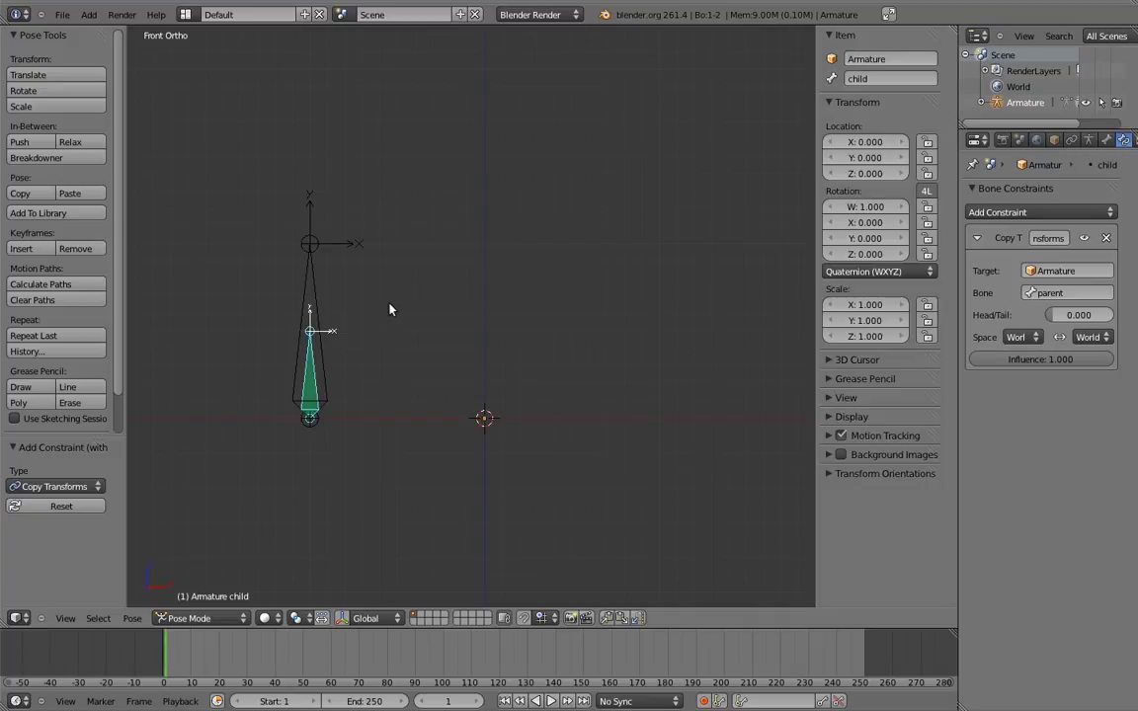
Delete the child's Copy Transforms constraint and add a new bone, shortened vertically, in Edit Mode.
{"action": "left_click", "coordinate": [1105, 237]}
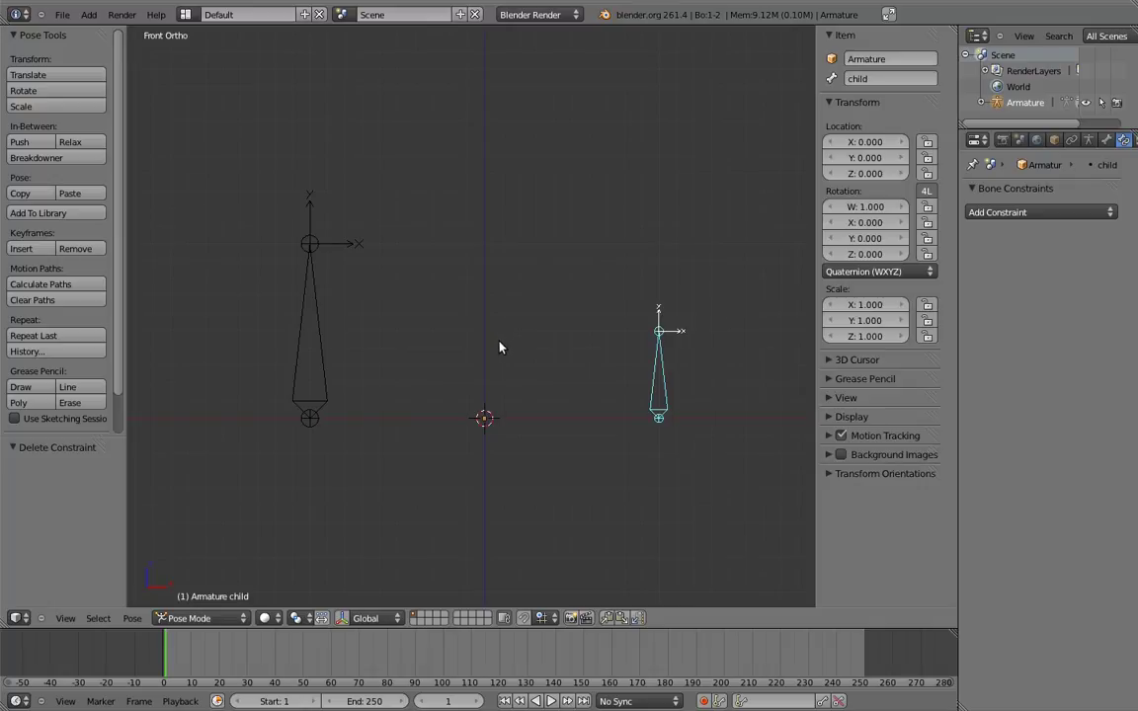
{"action": "key", "text": "Tab"}
{"action": "key", "text": "shift+a"}
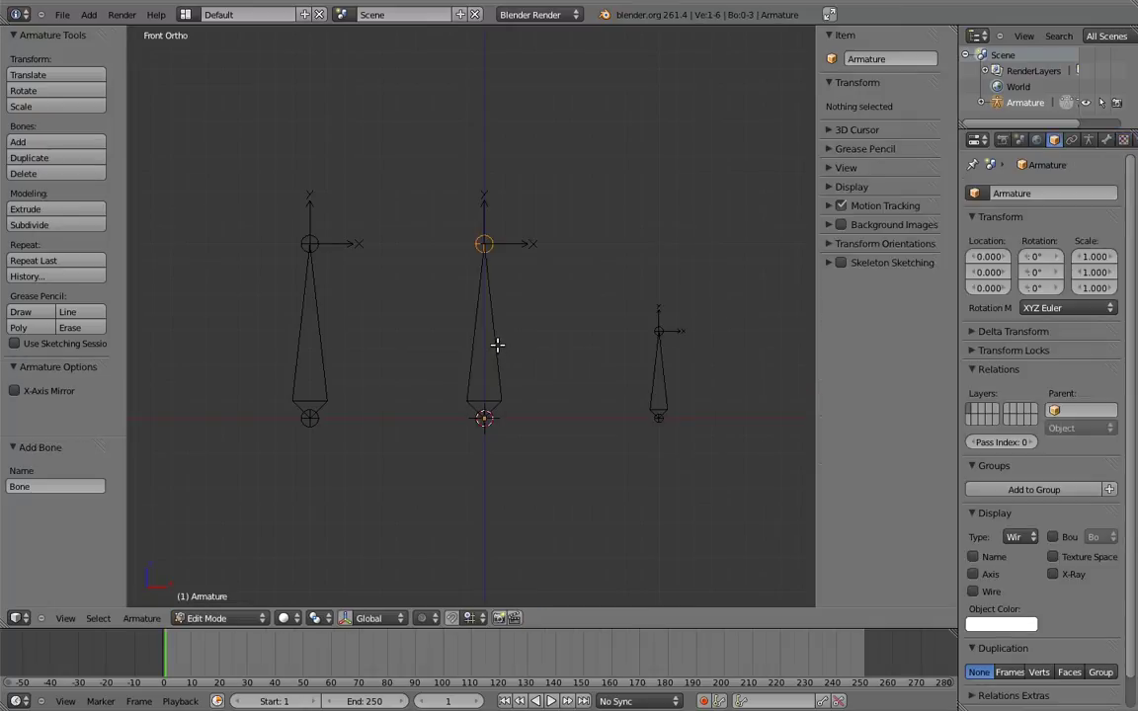
{"action": "key", "text": "g"}
{"action": "key", "text": "z"}
{"action": "left_click", "coordinate": [523, 278]}
Parent the child to the new Bone with Keep Offset, then select parent and Bone in Pose Mode.
{"action": "key", "text": "Tab"}
{"action": "key", "text": "Tab"}
{"action": "right_click", "coordinate": [656, 368]}
{"action": "right_click", "coordinate": [492, 363], "text": "shift"}
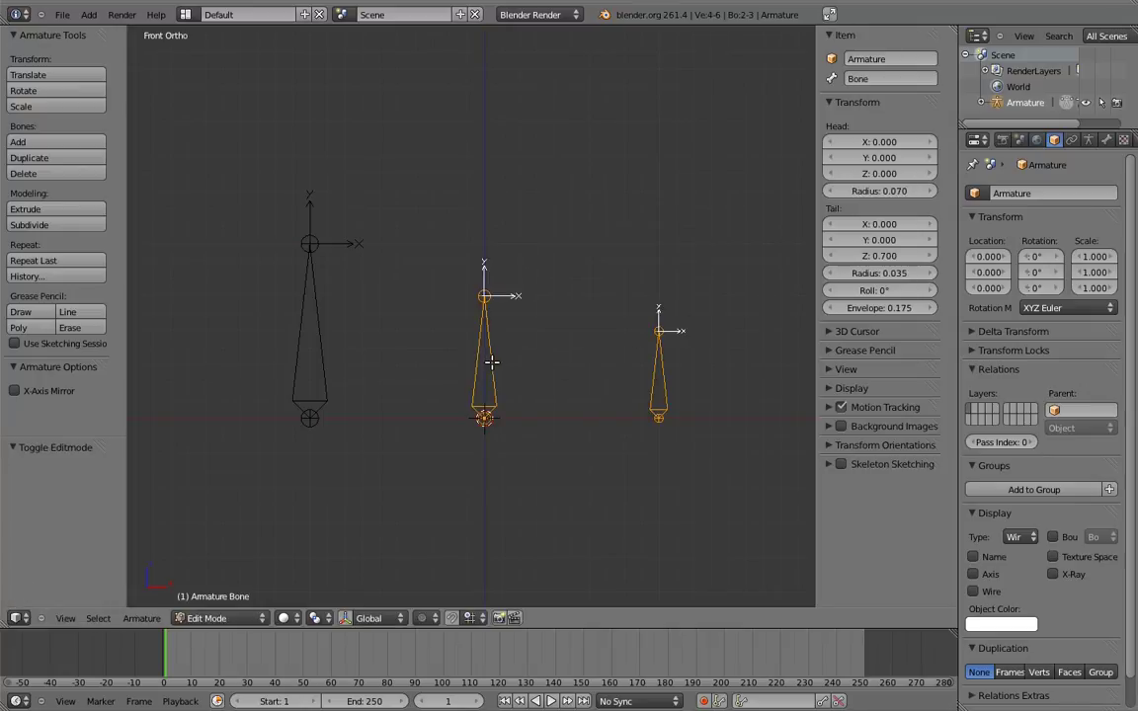
{"action": "key", "text": "ctrl+p"}
{"action": "left_click", "coordinate": [439, 377]}
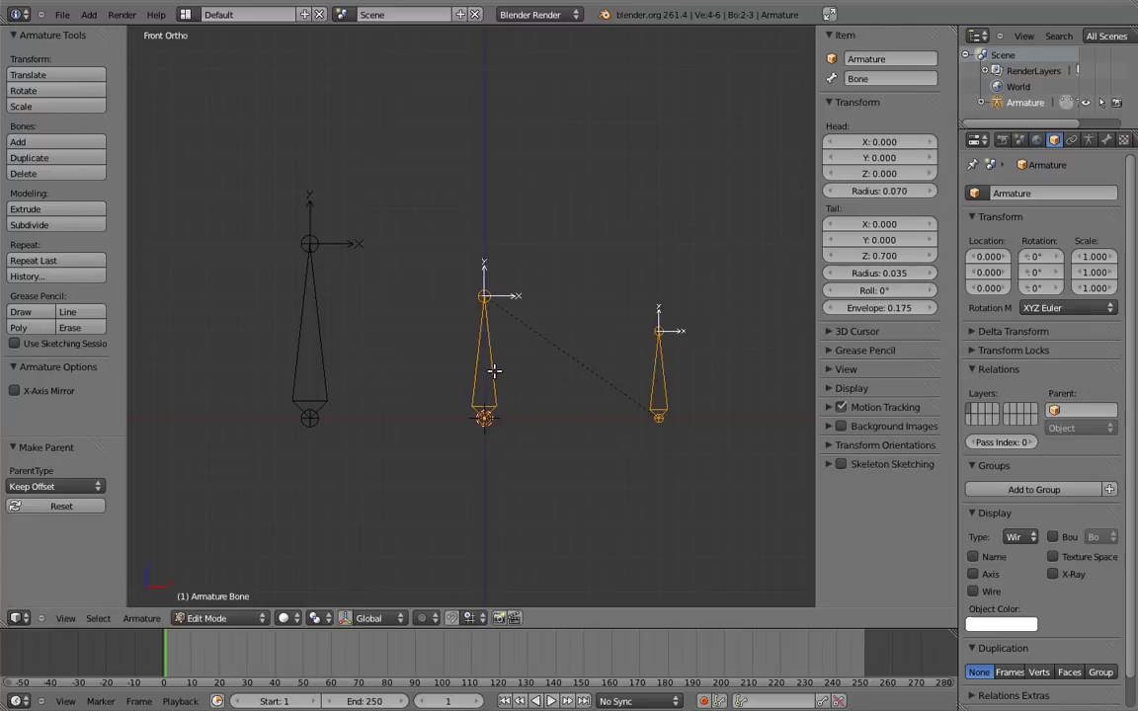
{"action": "key", "text": "ctrl+Tab"}
{"action": "right_click", "coordinate": [318, 341]}
{"action": "right_click", "coordinate": [478, 352], "text": "shift"}
{"action": "key", "text": "ctrl+shift+c"}
Give Bone a Copy Transforms to the parent, then move and tilt the parent bone.
{"action": "left_click", "coordinate": [454, 350]}
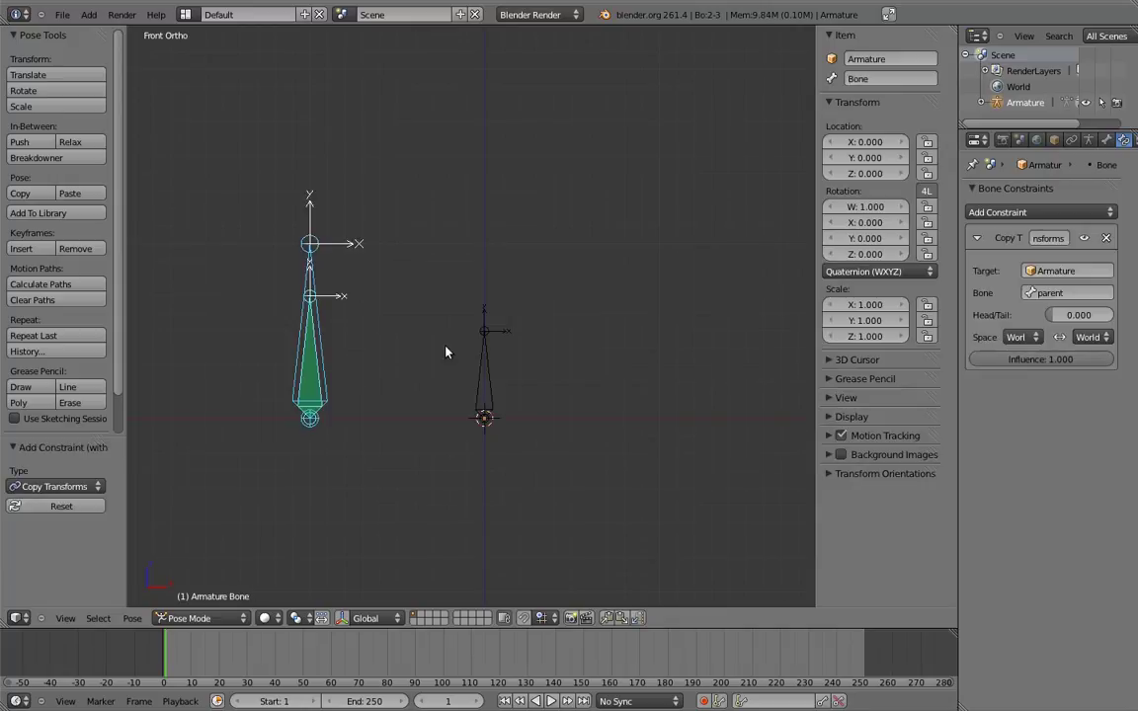
{"action": "right_click", "coordinate": [321, 328]}
{"action": "key", "text": "g"}
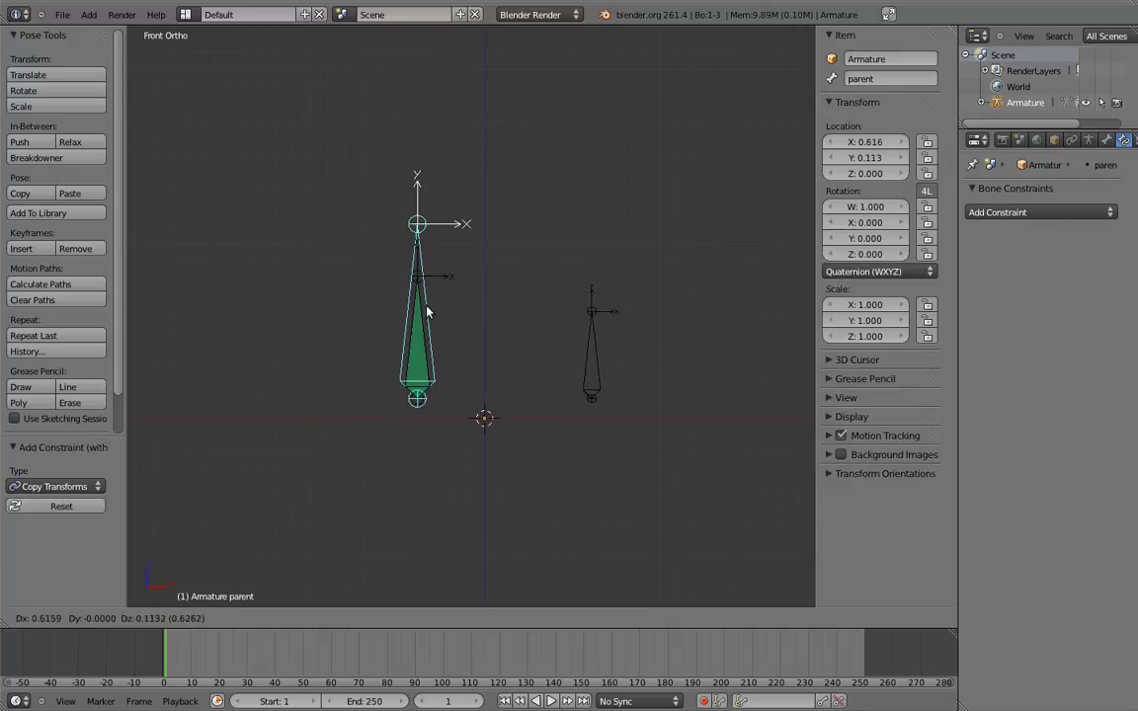
{"action": "left_click", "coordinate": [427, 310]}
{"action": "key", "text": "r"}
{"action": "left_click", "coordinate": [356, 201]}
Squash the parent bone along X, lay it horizontal and move it up and right.
{"action": "key", "text": "s"}
{"action": "key", "text": "x"}
{"action": "key", "text": "x"}
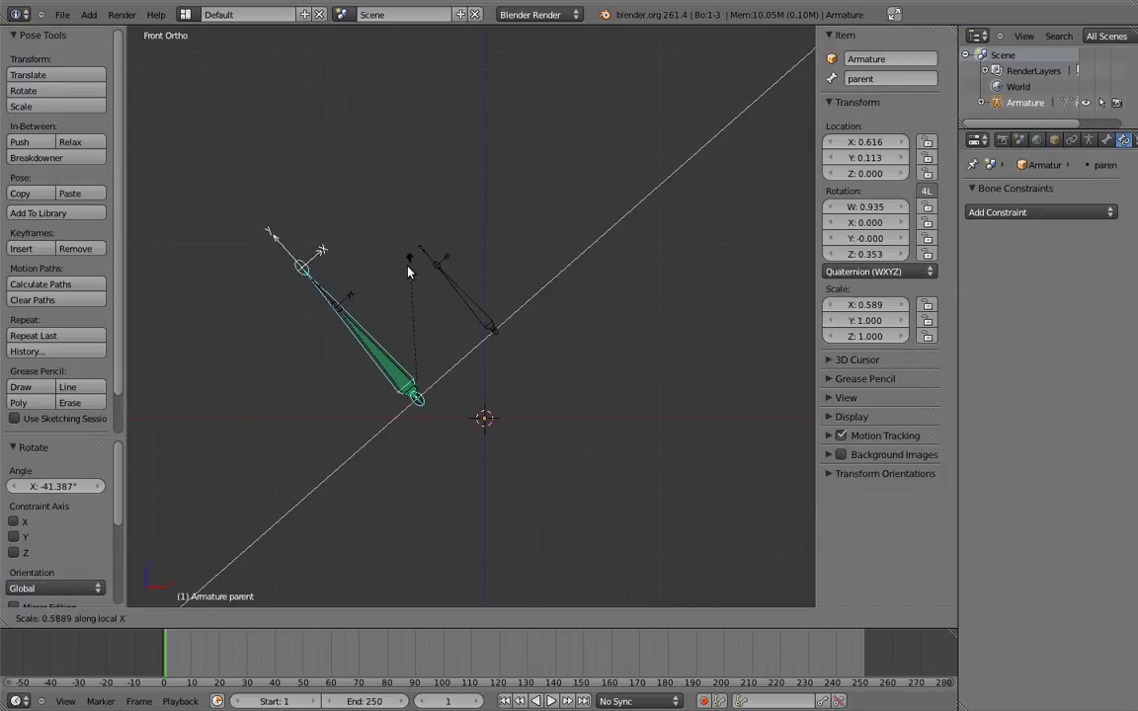
{"action": "left_click", "coordinate": [419, 250]}
{"action": "key", "text": "r"}
{"action": "left_click", "coordinate": [490, 431]}
{"action": "key", "text": "g"}
{"action": "left_click", "coordinate": [398, 257]}
Move the child bone lower right and rotate it twice.
{"action": "right_click", "coordinate": [356, 341]}
{"action": "key", "text": "g"}
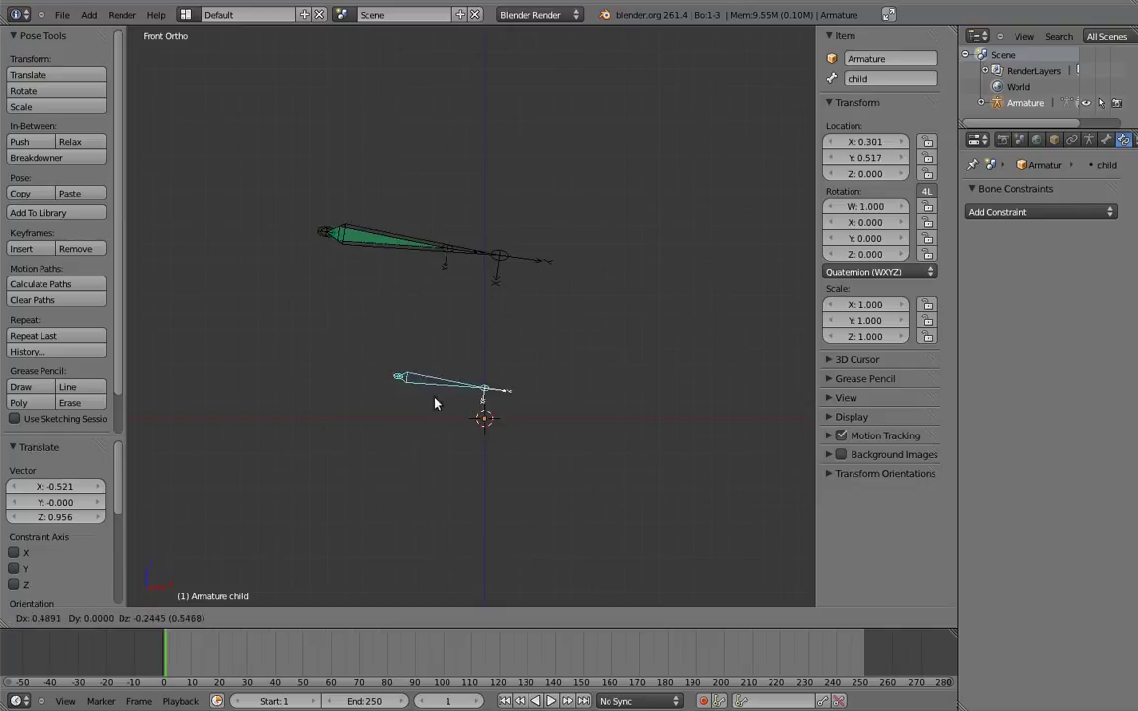
{"action": "left_click", "coordinate": [484, 415]}
{"action": "key", "text": "r"}
{"action": "left_click", "coordinate": [437, 306]}
{"action": "key", "text": "r"}
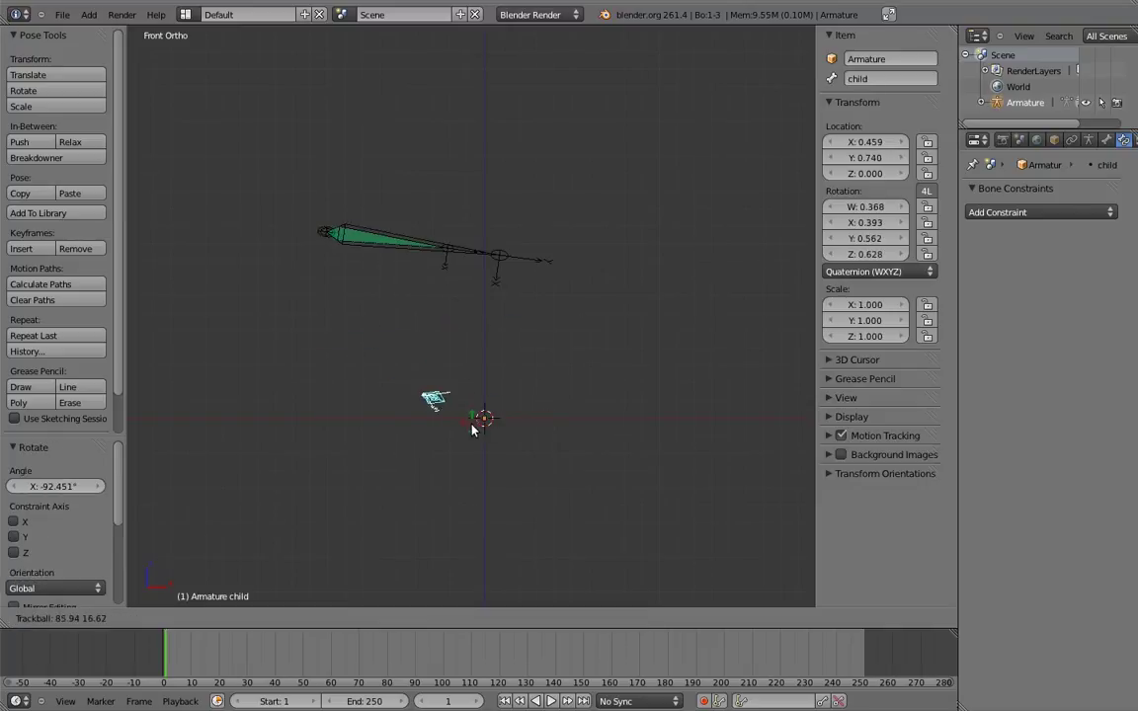
{"action": "left_click", "coordinate": [470, 415]}
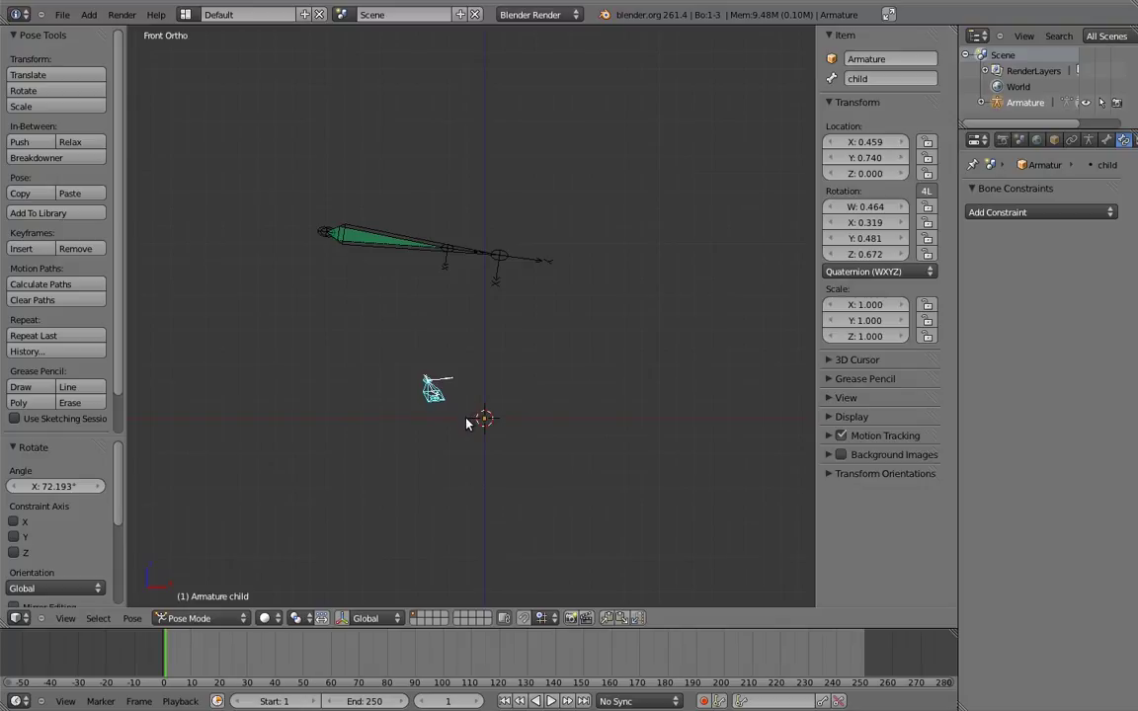
Set Bone's Copy Transforms influence to 0, then move the parent aside and rotate it upright.
{"action": "right_click", "coordinate": [376, 237]}
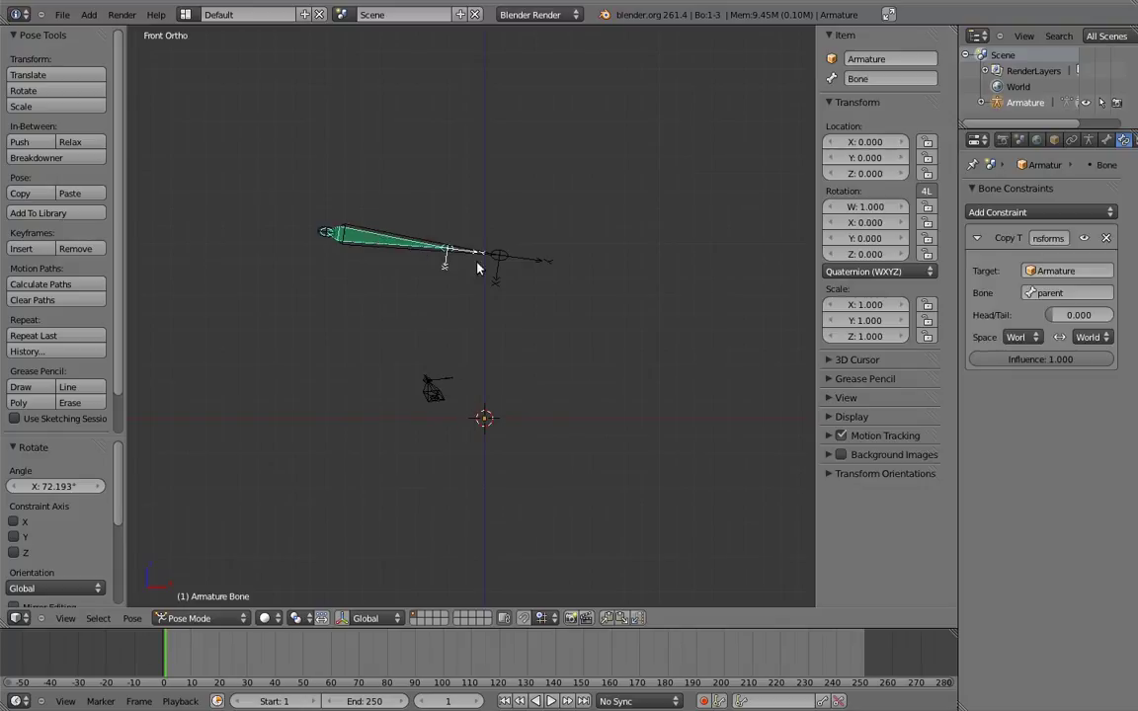
{"action": "left_click_drag", "start_coordinate": [1097, 360], "coordinate": [939, 357]}
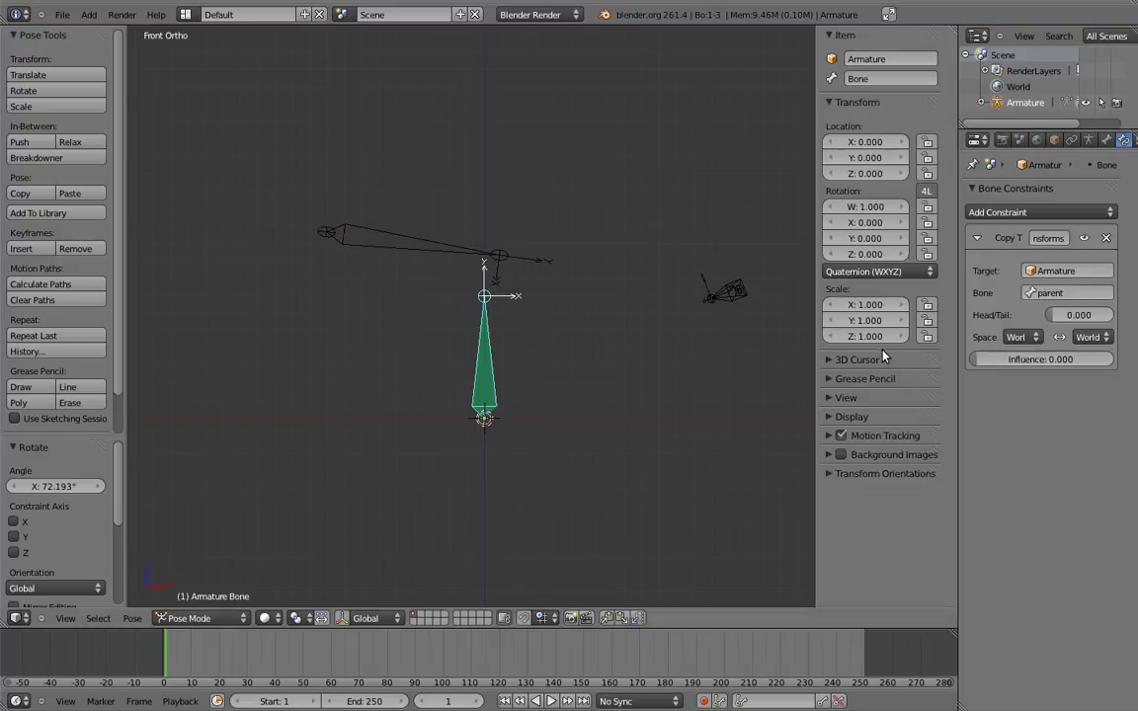
{"action": "right_click", "coordinate": [438, 252]}
{"action": "key", "text": "g"}
{"action": "left_click", "coordinate": [323, 355]}
{"action": "key", "text": "r"}
{"action": "left_click", "coordinate": [243, 254]}
Reset the parent bone's scale, shorten it along its length, and rotate it near horizontal.
{"action": "key", "text": "alt+s"}
{"action": "key", "text": "s"}
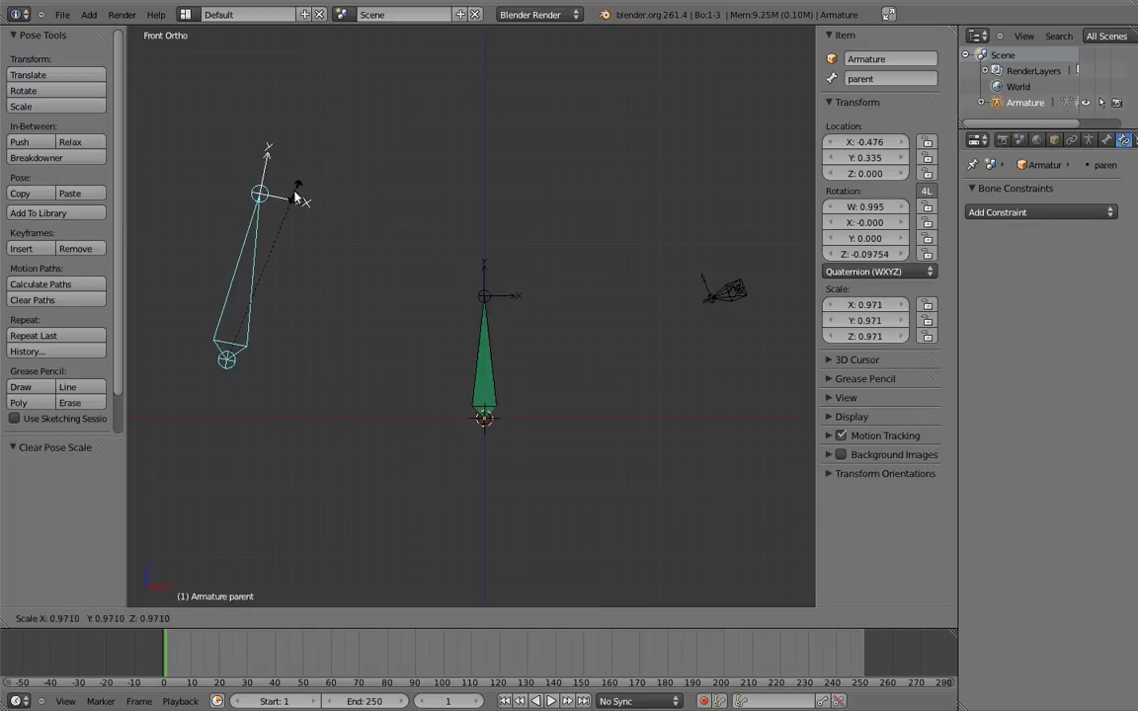
{"action": "key", "text": "y"}
{"action": "key", "text": "y"}
{"action": "left_click", "coordinate": [249, 312]}
{"action": "key", "text": "r"}
{"action": "left_click", "coordinate": [183, 311]}
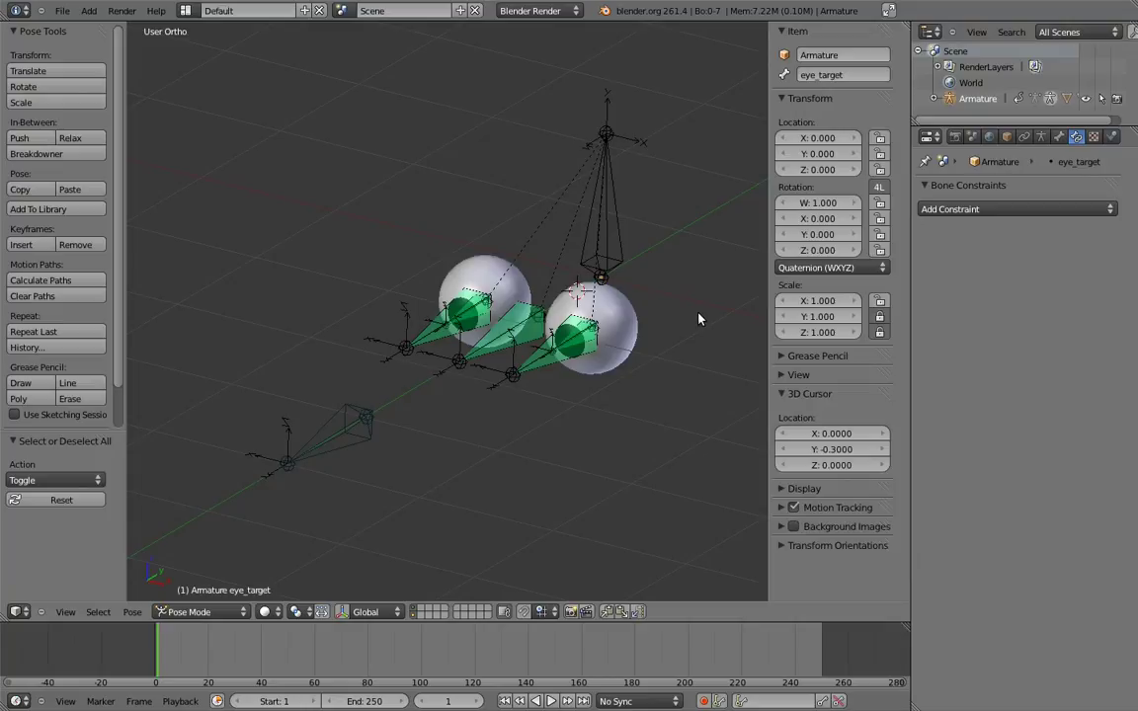
Add a new bone in Edit Mode, lower it along Z, and name it MCH-eye_target_parent.
{"action": "key", "text": "Tab"}
{"action": "key", "text": "shift+a"}
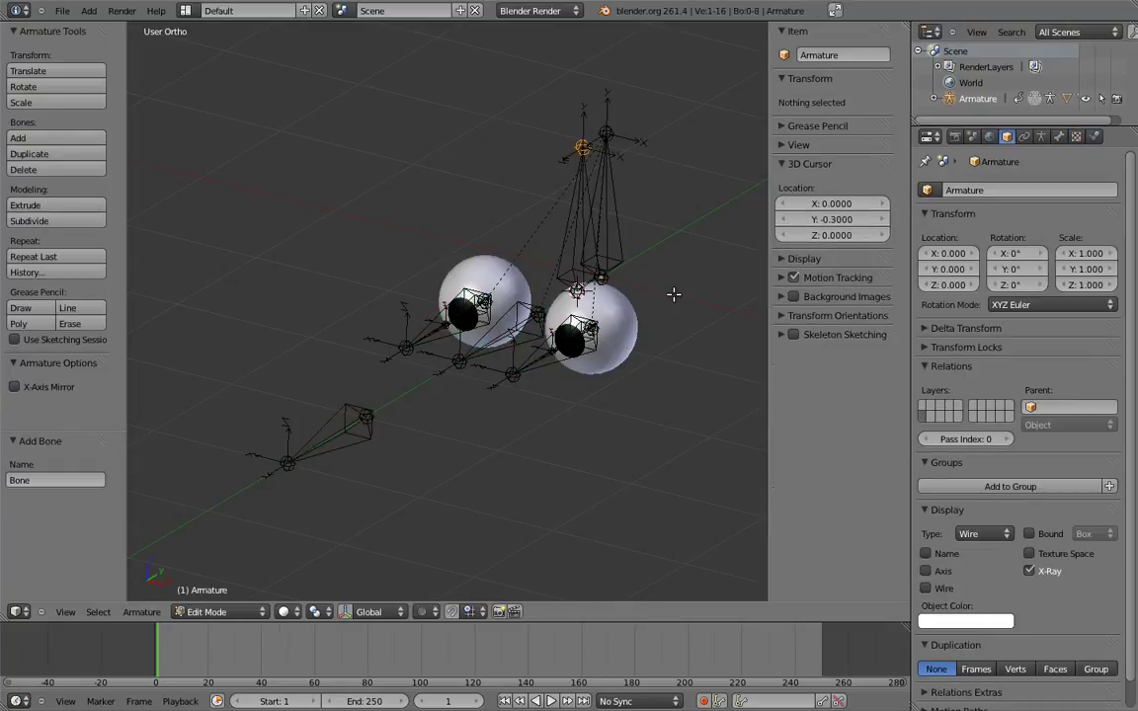
{"action": "key", "text": "KP_3"}
{"action": "key", "text": "g"}
{"action": "key", "text": "z"}
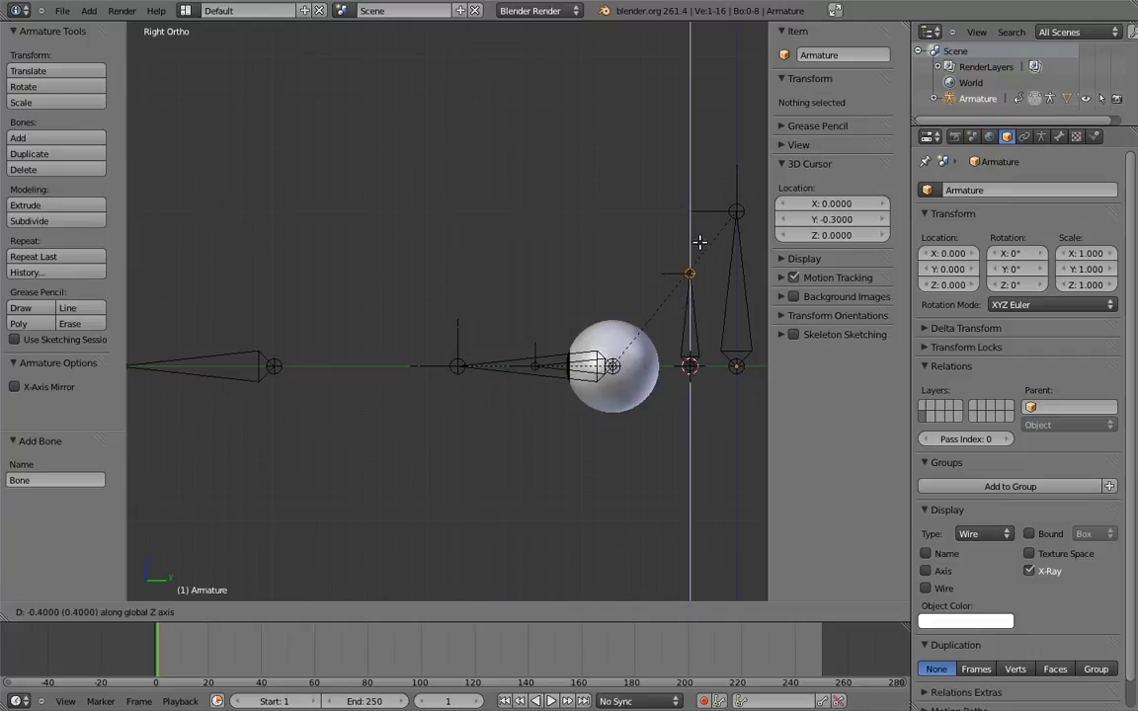
{"action": "left_click", "coordinate": [693, 243]}
{"action": "right_click", "coordinate": [690, 286]}
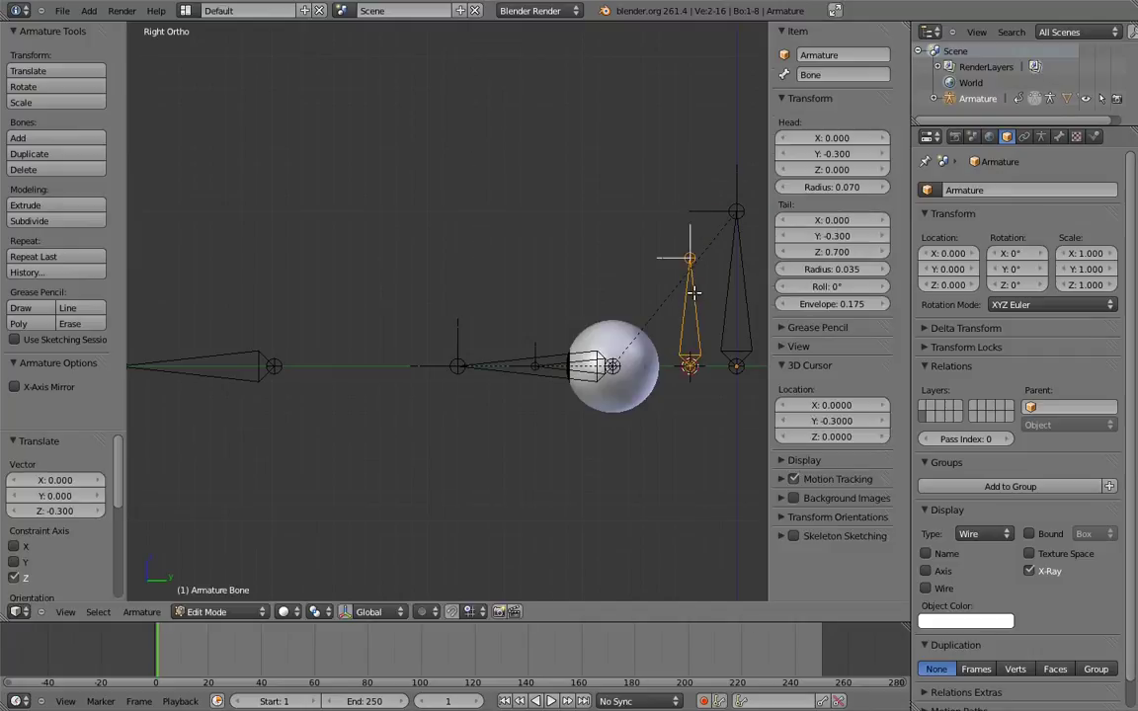
{"action": "type", "text": "MCH-ye"}
{"action": "type", "text": "-target"}
{"action": "type", "text": "_parent"}
{"action": "key", "text": "Return"}
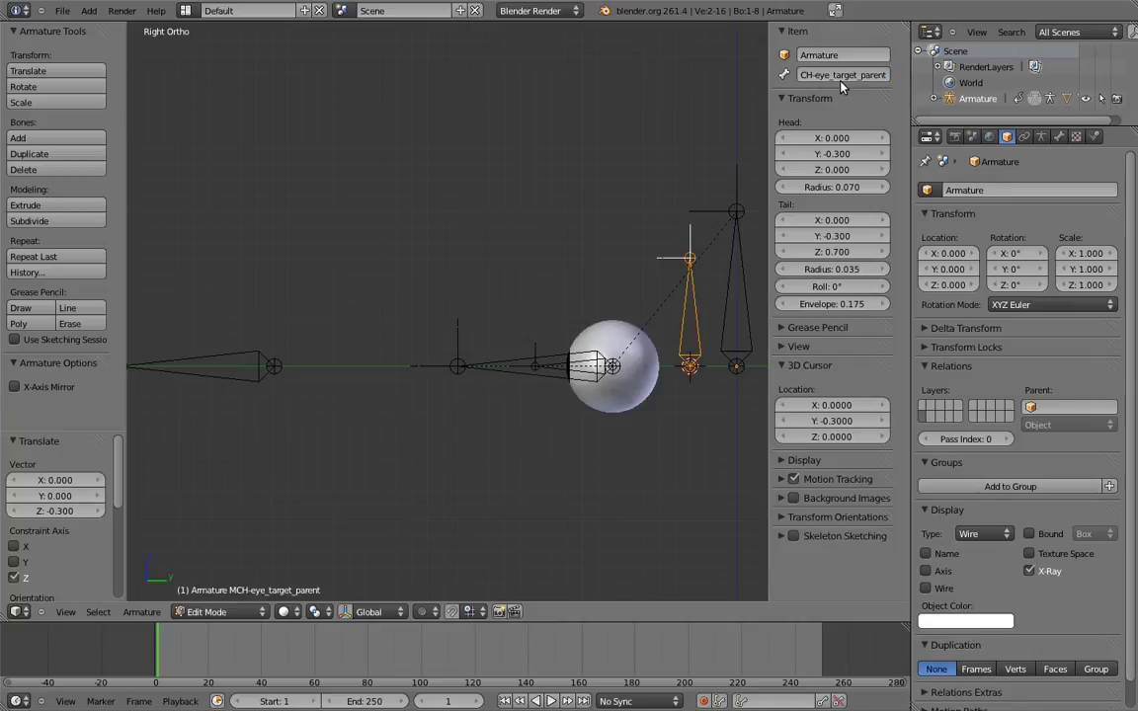
Parent eye_target to MCH-eye_target_parent with Keep Offset, then return to Pose Mode.
{"action": "left_click", "coordinate": [237, 358]}
{"action": "left_click", "coordinate": [689, 302], "text": "shift"}
{"action": "key", "text": "ctrl+p"}
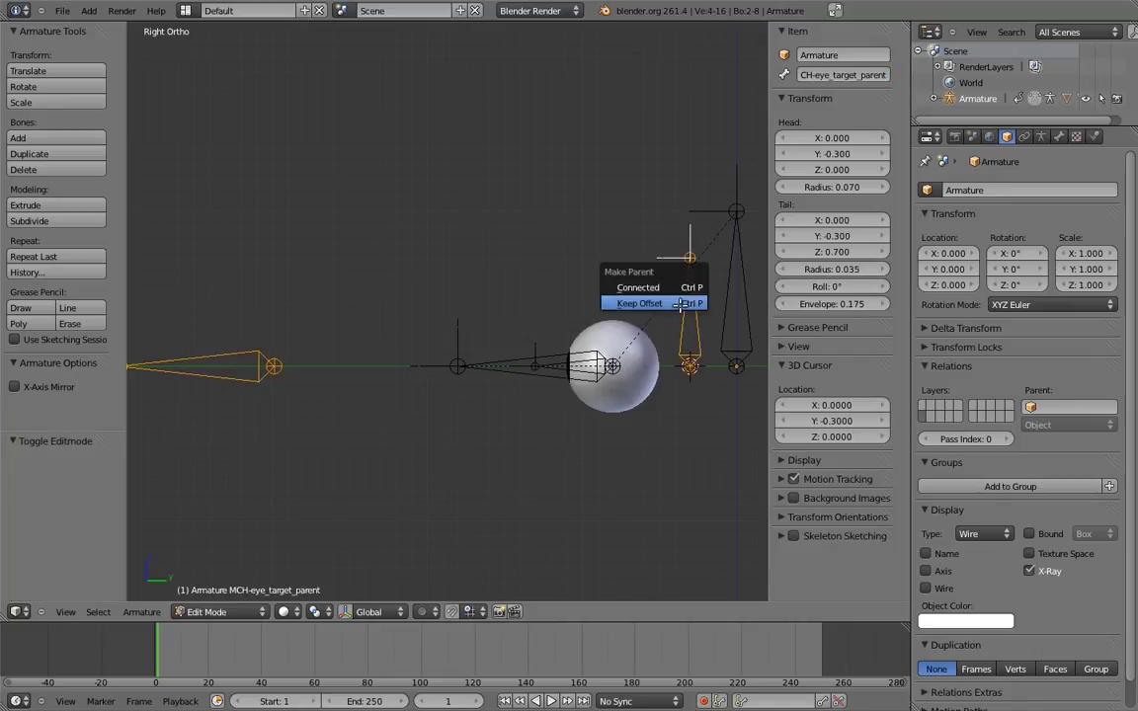
{"action": "left_click", "coordinate": [667, 302]}
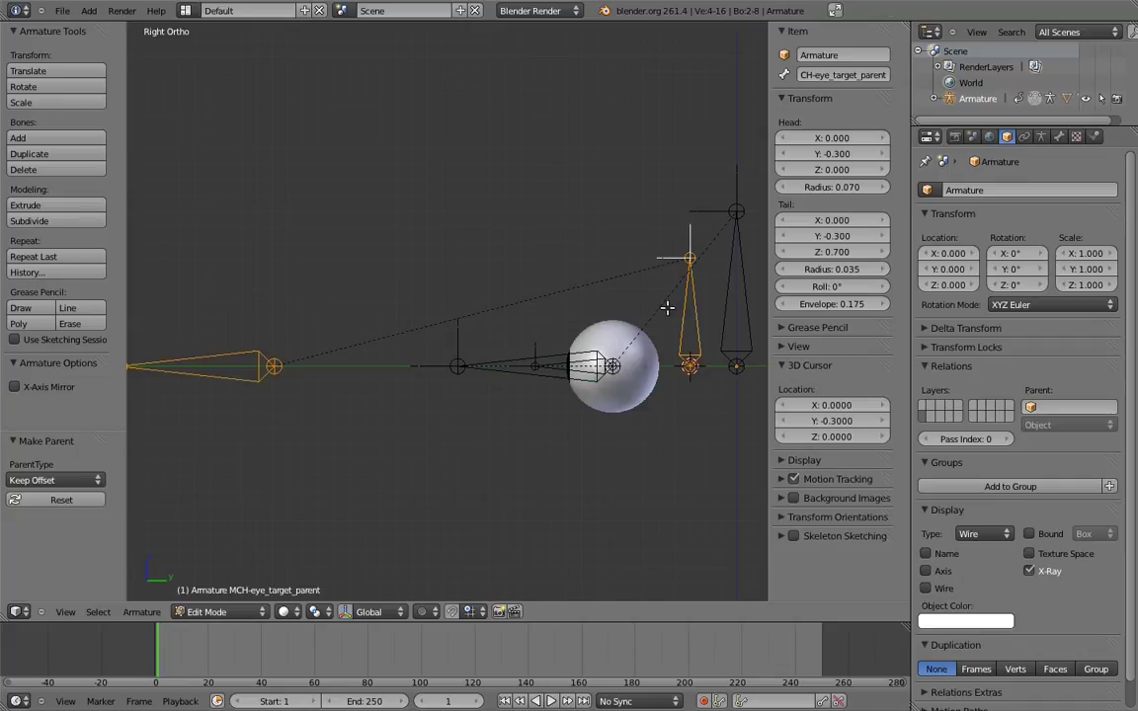
{"action": "key", "text": "ctrl+Tab"}
{"action": "left_click", "coordinate": [694, 310]}
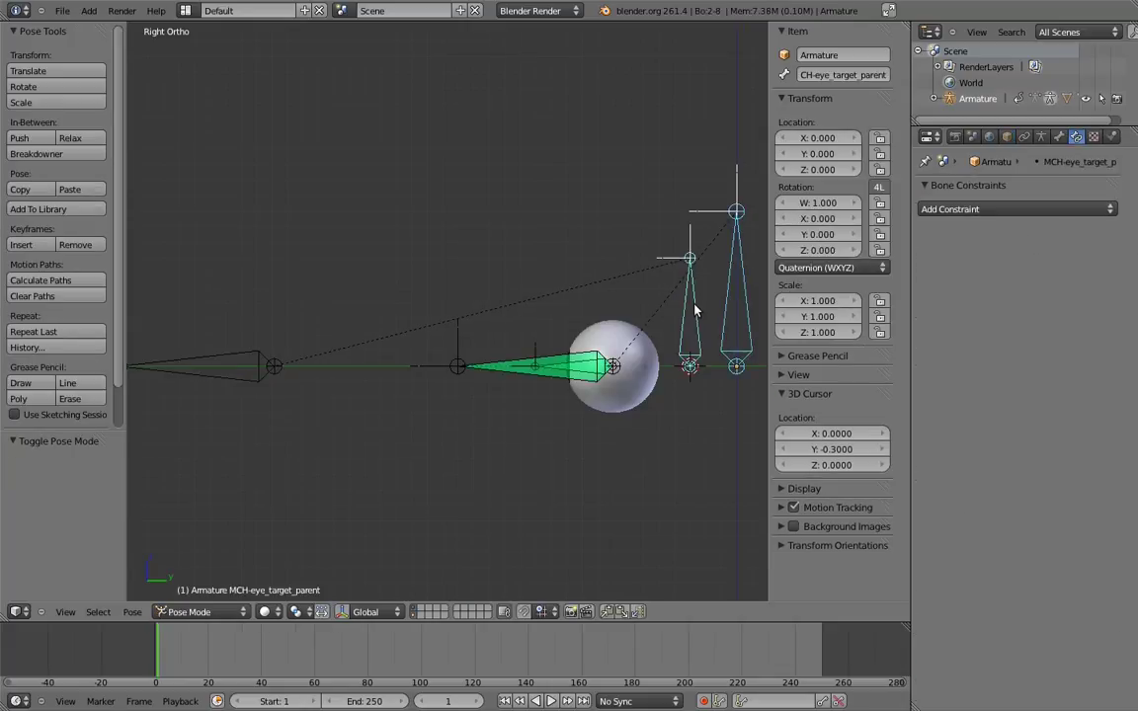
Give MCH-eye_target_parent a Copy Transforms constraint targeting the head bone, adjusting it briefly in Edit Mode.
{"action": "key", "text": "ctrl+shift+c"}
{"action": "left_click", "coordinate": [656, 308]}
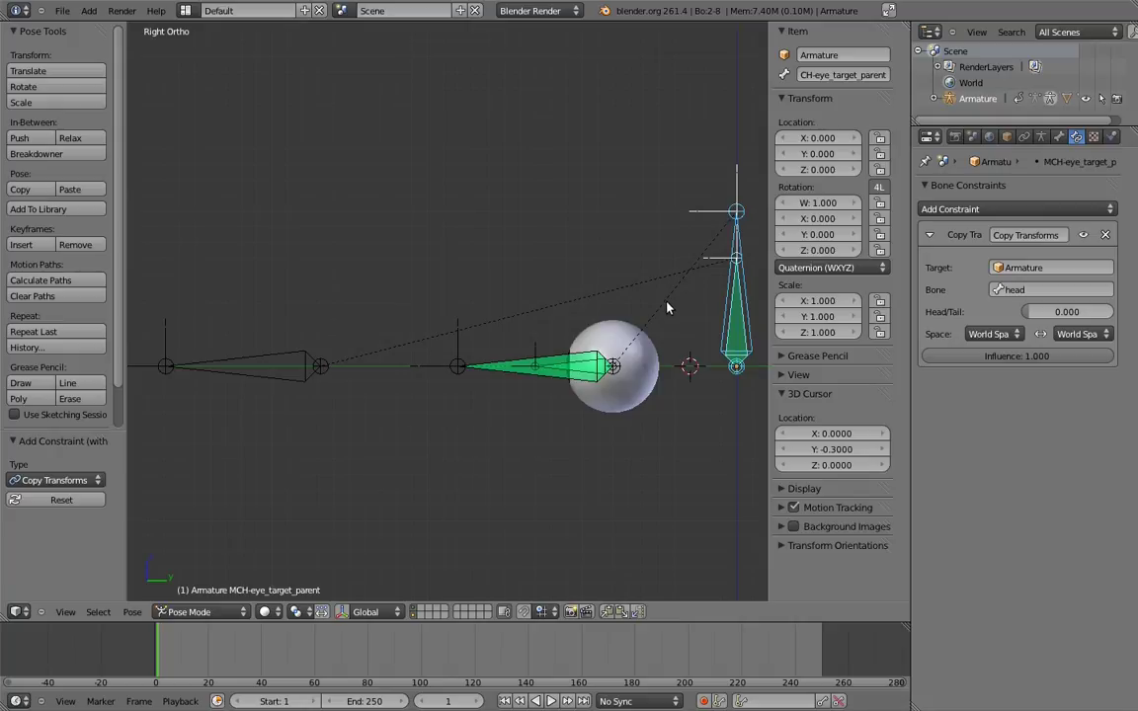
{"action": "key", "text": "Tab"}
{"action": "key", "text": "g"}
{"action": "left_click", "coordinate": [647, 284]}
{"action": "key", "text": "Tab"}
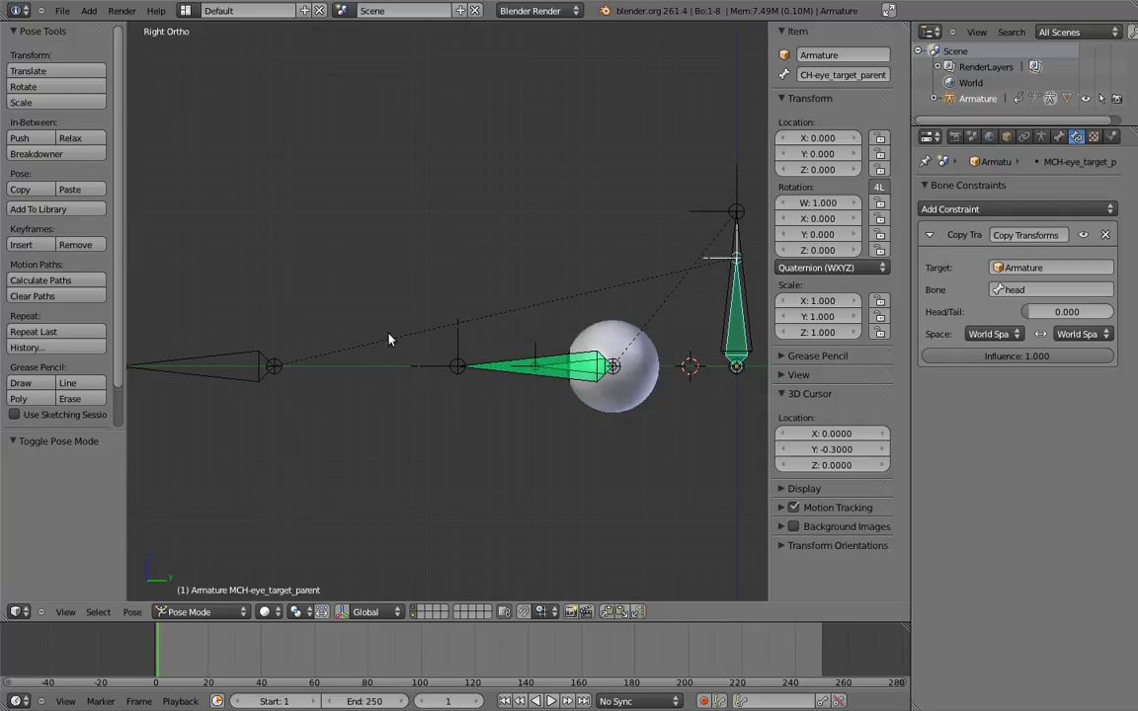
{"action": "right_click", "coordinate": [242, 355]}
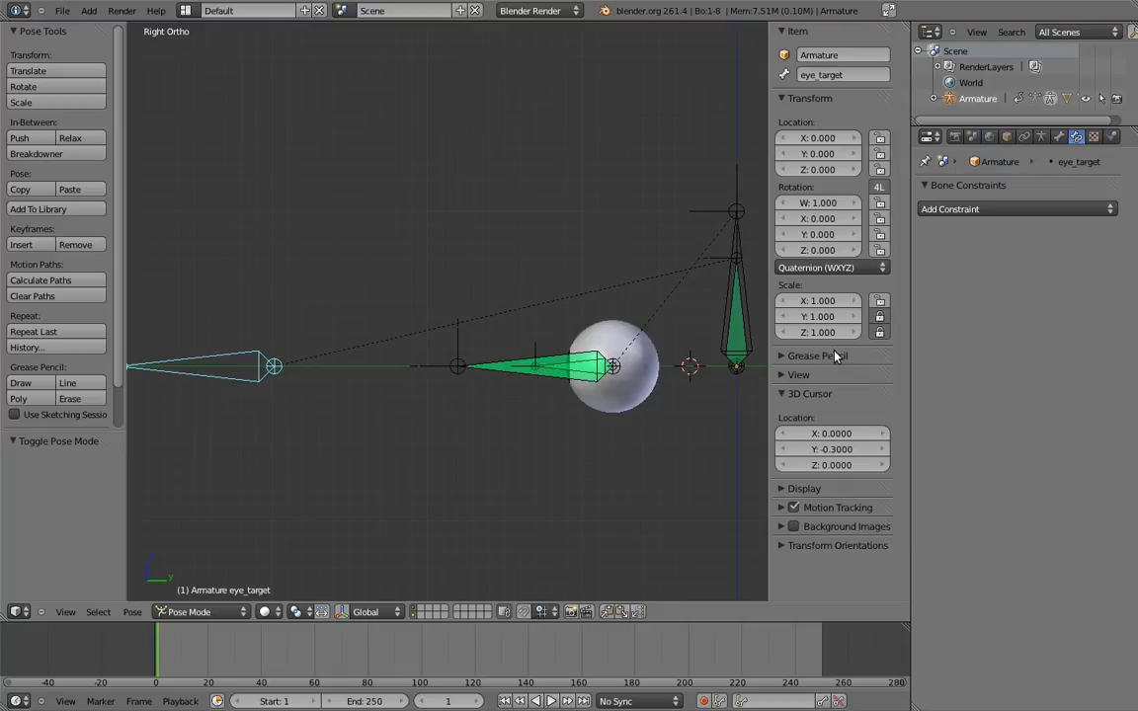
Add a default custom property 'prop' under eye_target's Bone tab Custom Properties.
{"action": "left_click", "coordinate": [1058, 138]}
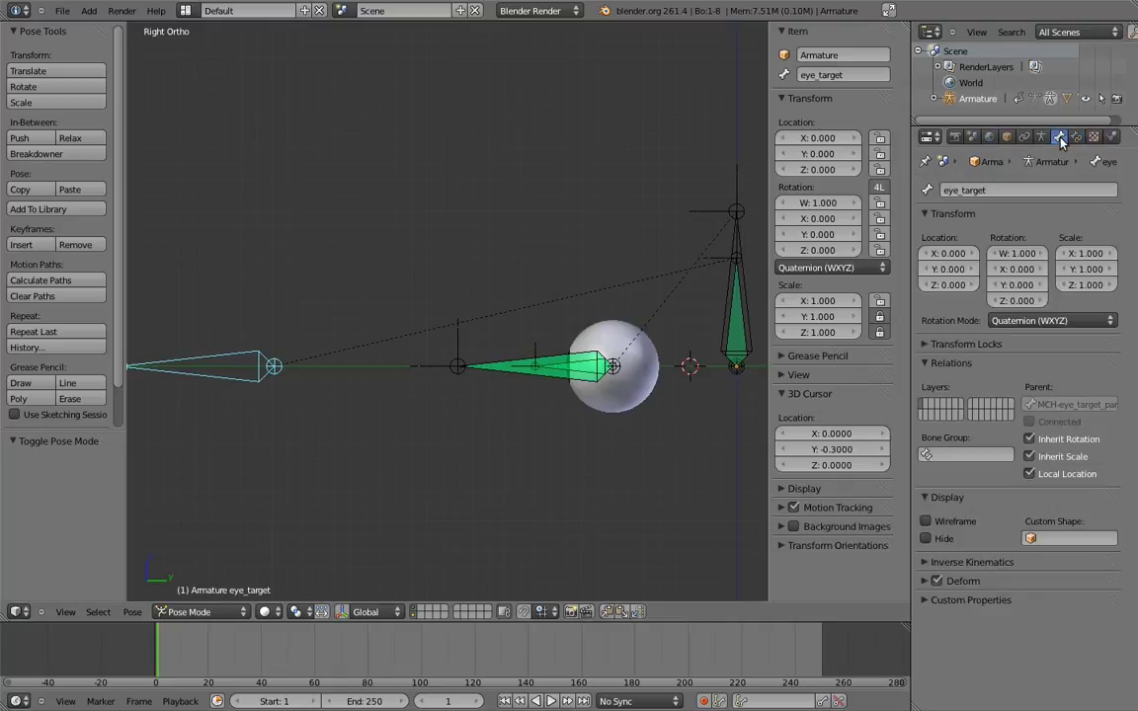
{"action": "left_click", "coordinate": [956, 601]}
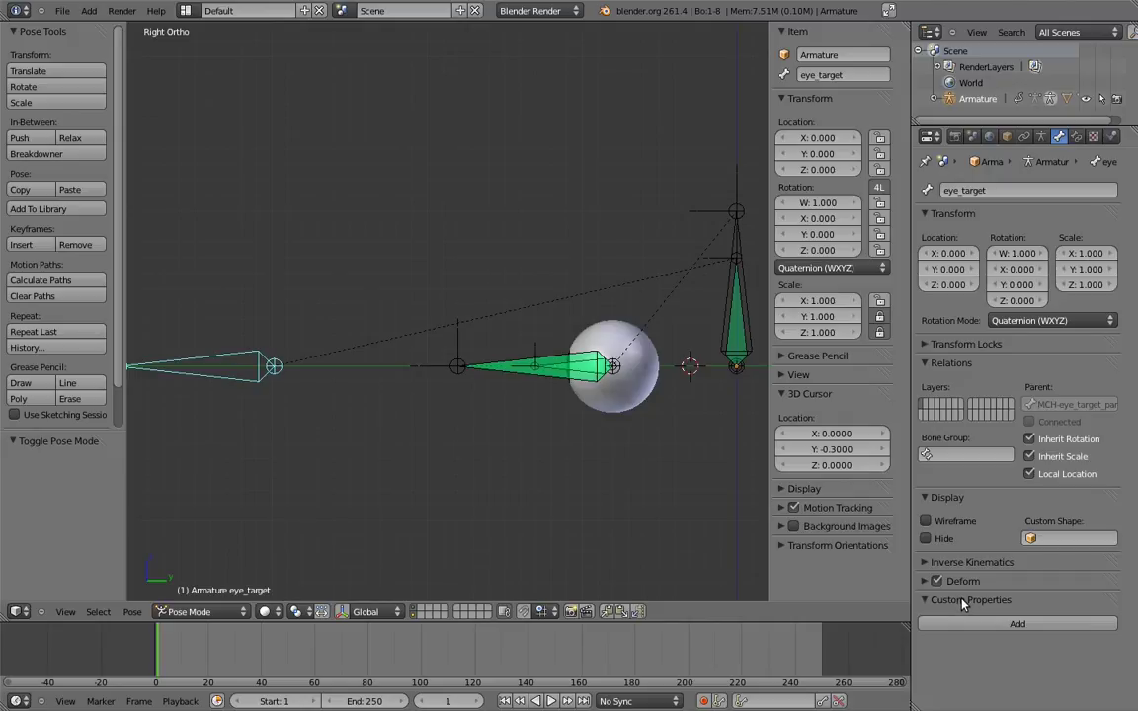
{"action": "left_click", "coordinate": [1017, 623]}
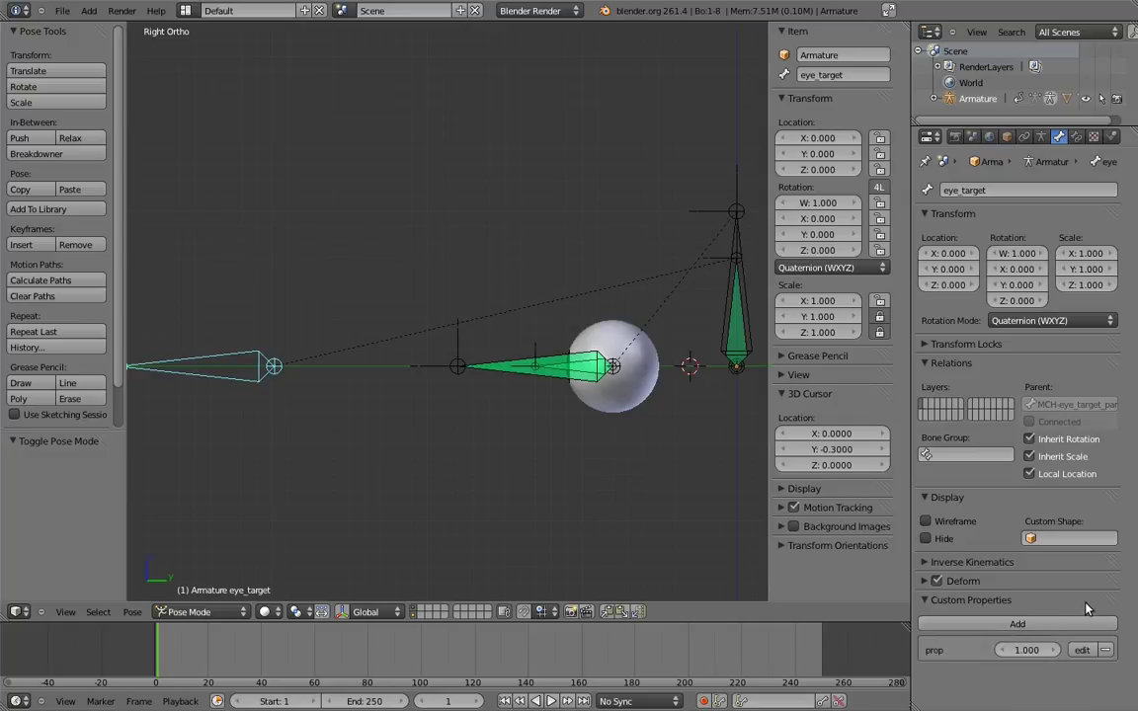
Rename eye_target's custom property to follow_head and give it a typed text value.
{"action": "left_click", "coordinate": [1082, 650]}
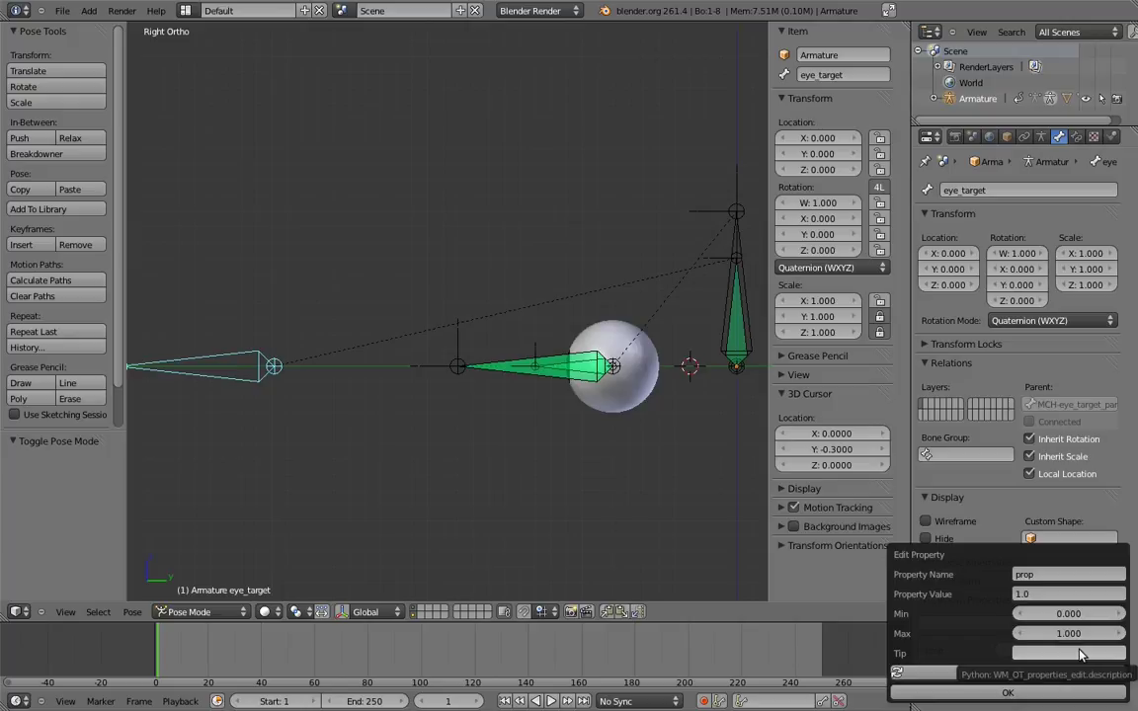
{"action": "left_click", "coordinate": [1070, 573]}
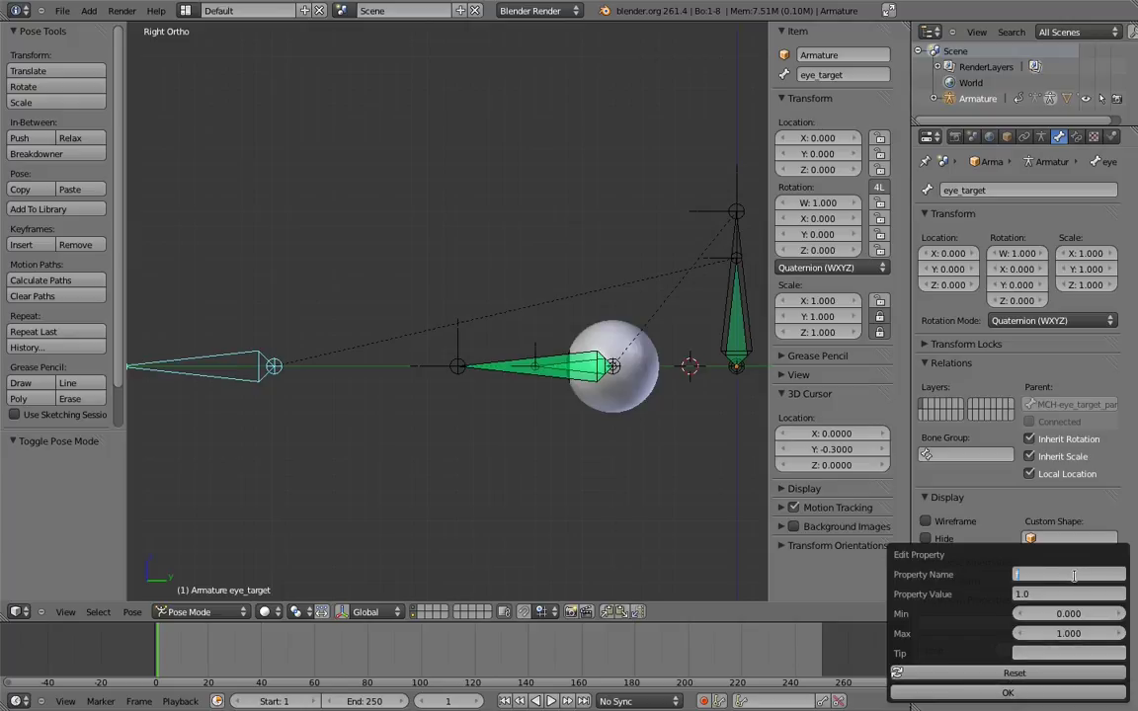
{"action": "type", "text": "follo"}
{"action": "type", "text": "w_t"}
{"action": "type", "text": "ead"}
{"action": "key", "text": "Return"}
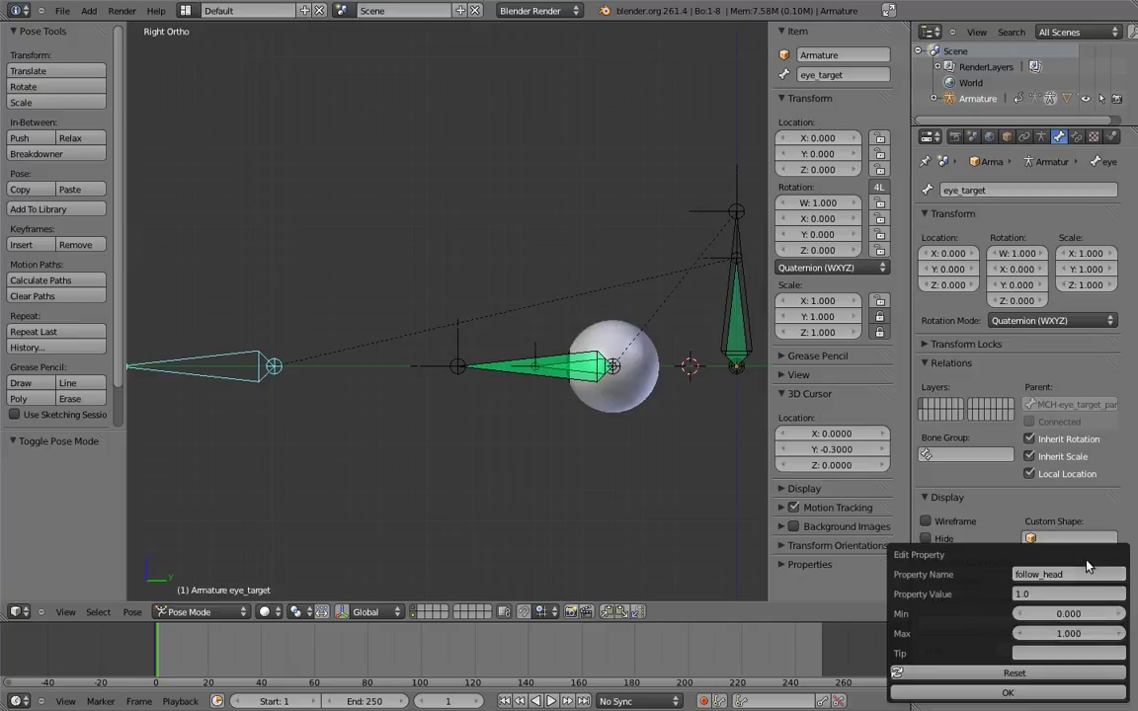
{"action": "left_click", "coordinate": [1067, 594]}
{"action": "type", "text": "fdhdfhs"}
{"action": "key", "text": "Return"}
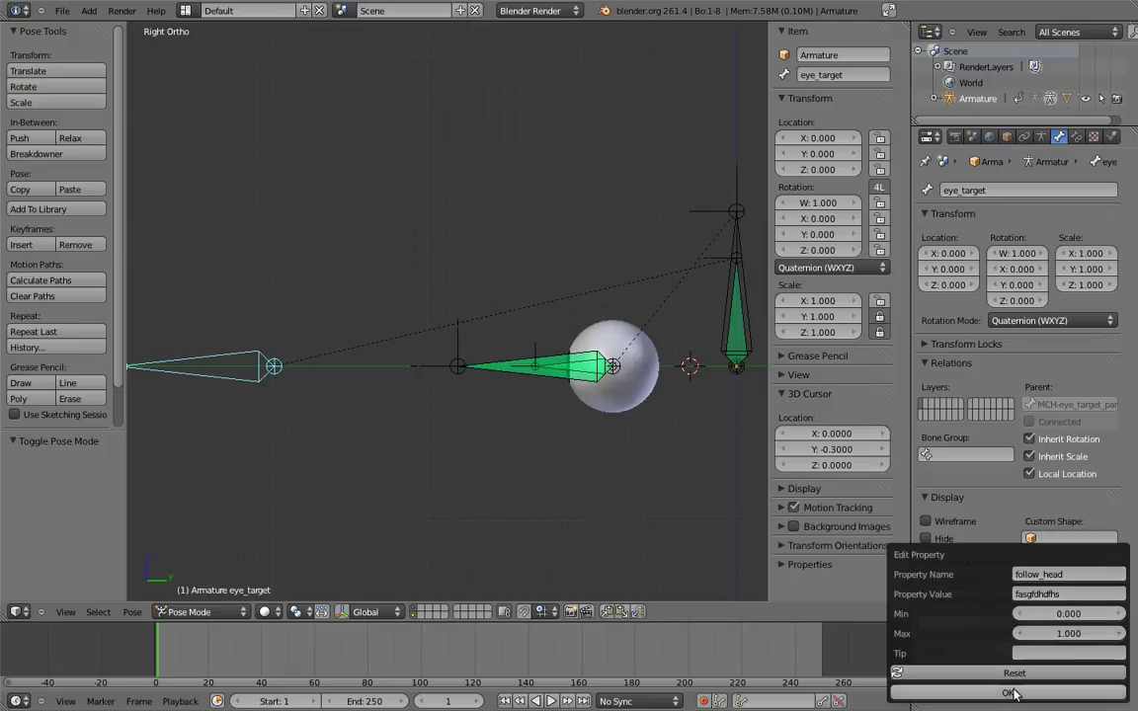
{"action": "left_click", "coordinate": [1009, 694]}
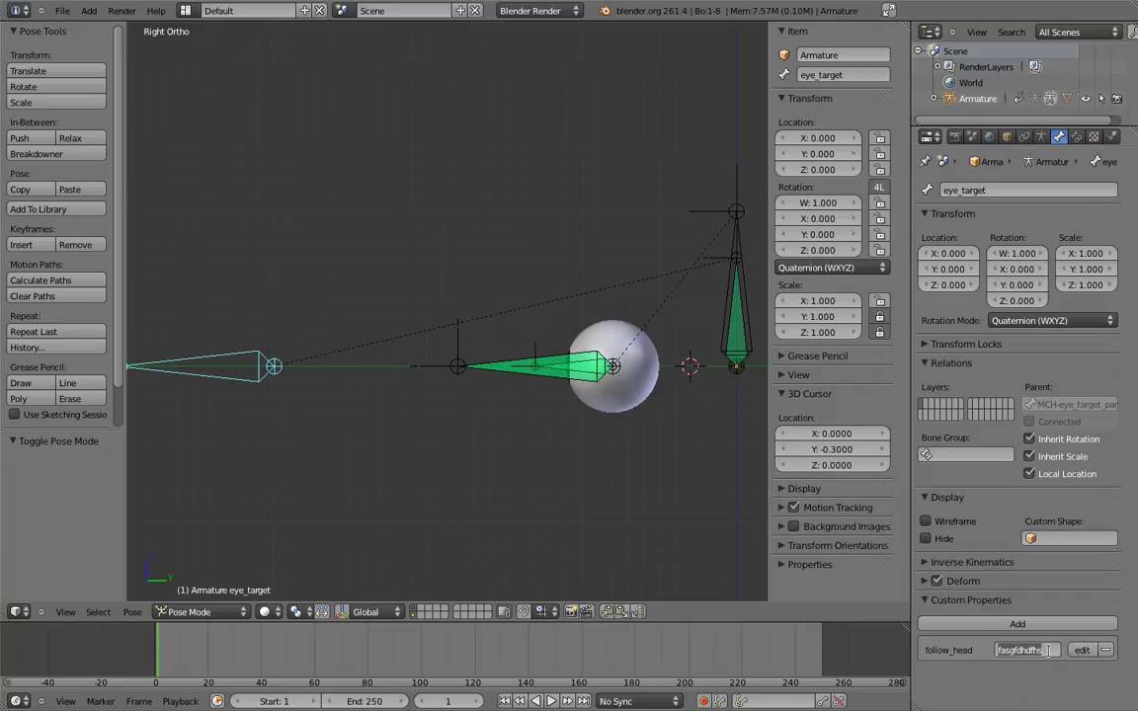
Replace follow_head's text value, then set its property value to 2 in the Edit Property popup.
{"action": "key", "text": "BackSpace"}
{"action": "key", "text": "BackSpace"}
{"action": "key", "text": "BackSpace"}
{"action": "key", "text": "BackSpace"}
{"action": "key", "text": "BackSpace"}
{"action": "key", "text": "BackSpace"}
{"action": "key", "text": "BackSpace"}
{"action": "key", "text": "BackSpace"}
{"action": "type", "text": "hi"}
{"action": "key", "text": "Return"}
{"action": "left_click", "coordinate": [1082, 650]}
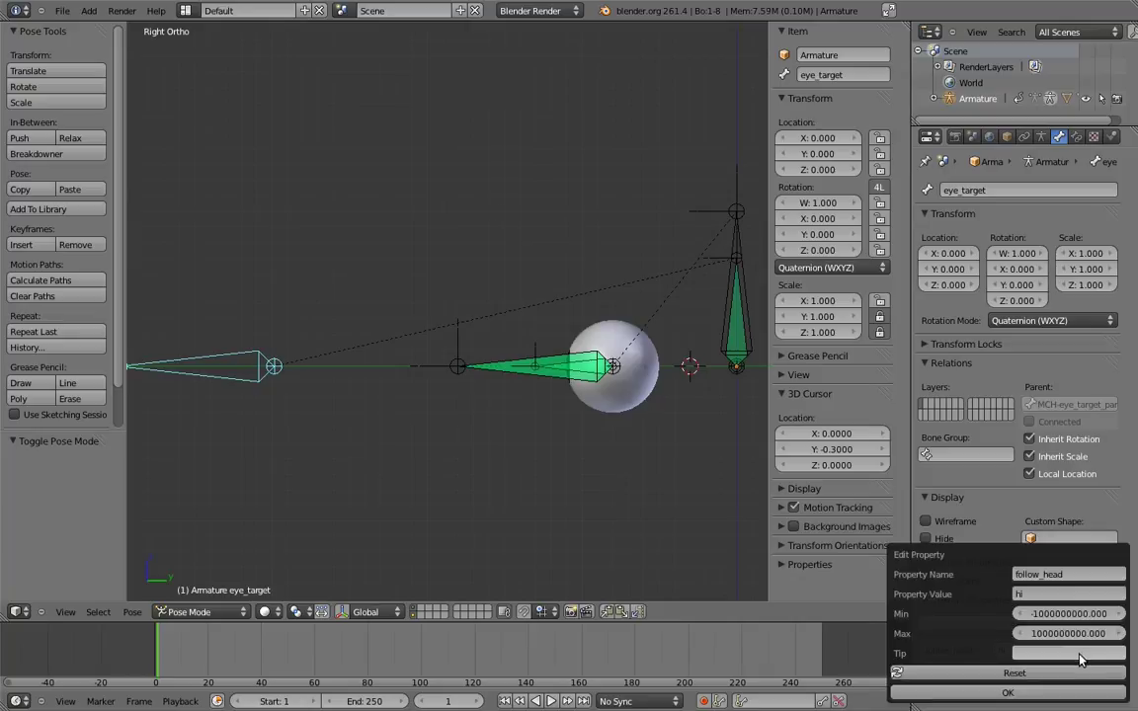
{"action": "left_click", "coordinate": [1057, 598]}
{"action": "type", "text": "2"}
{"action": "key", "text": "Return"}
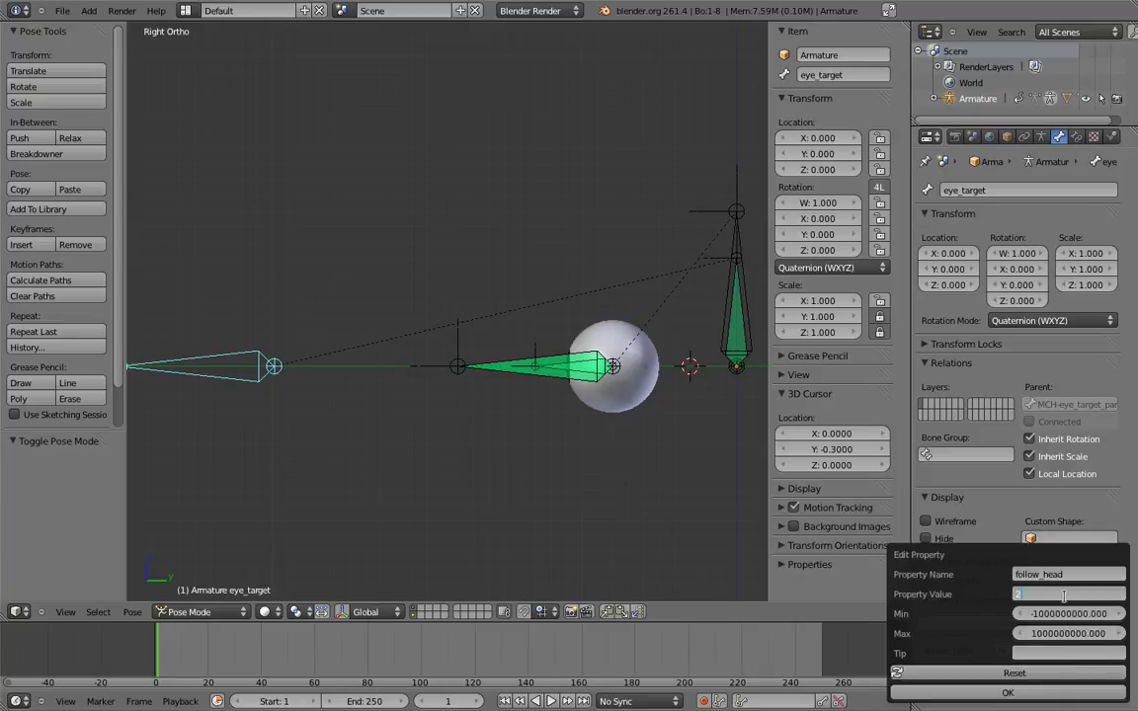
{"action": "left_click", "coordinate": [1017, 691]}
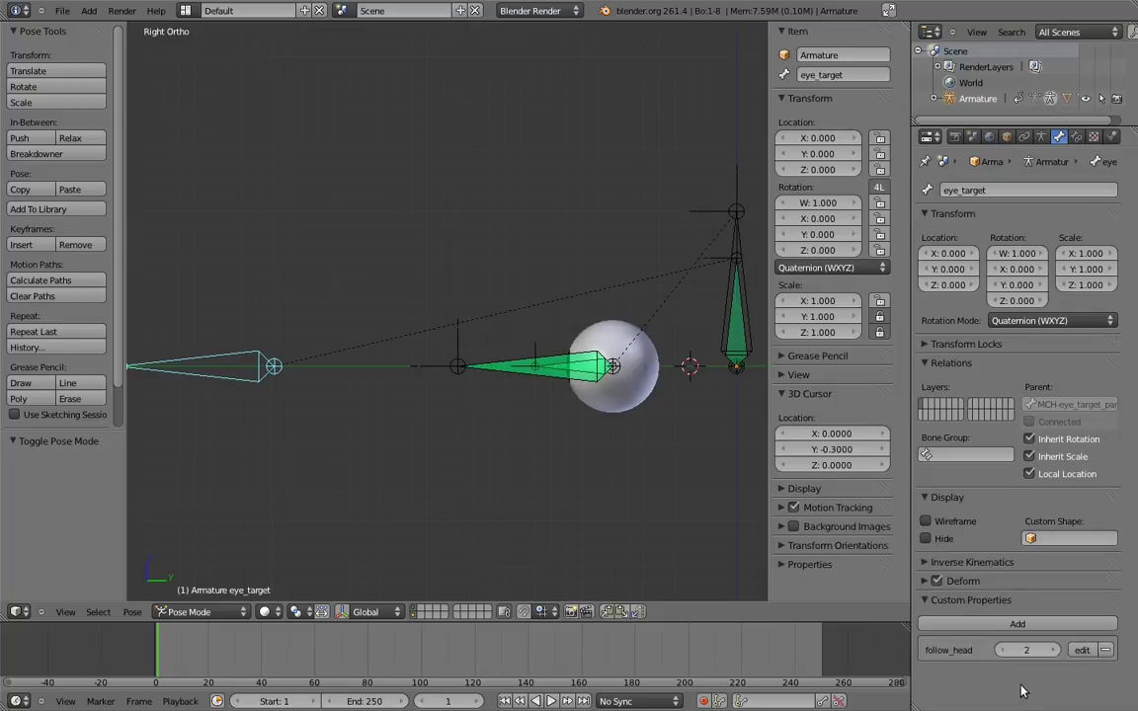
Enter 4.5 for follow_head, reset it to 1.0 in the popup, then enter 4.5 again.
{"action": "left_click", "coordinate": [1035, 650]}
{"action": "type", "text": "4.5"}
{"action": "key", "text": "Return"}
{"action": "left_click", "coordinate": [1081, 650]}
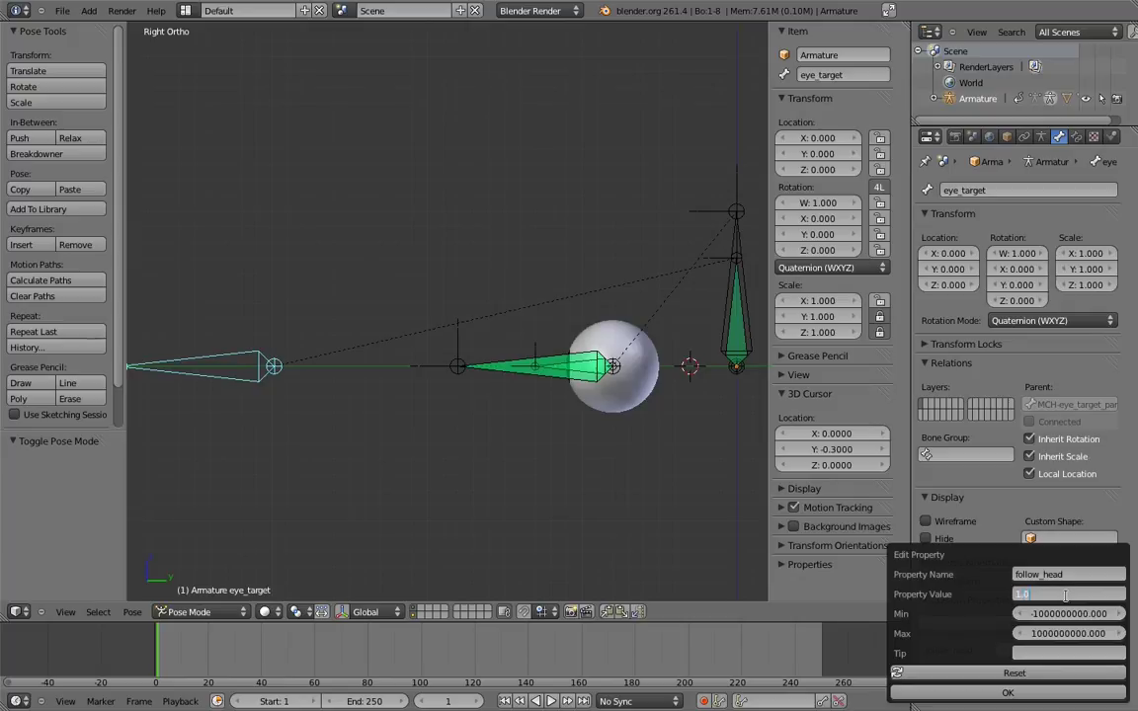
{"action": "type", "text": "1.0"}
{"action": "left_click", "coordinate": [1005, 692]}
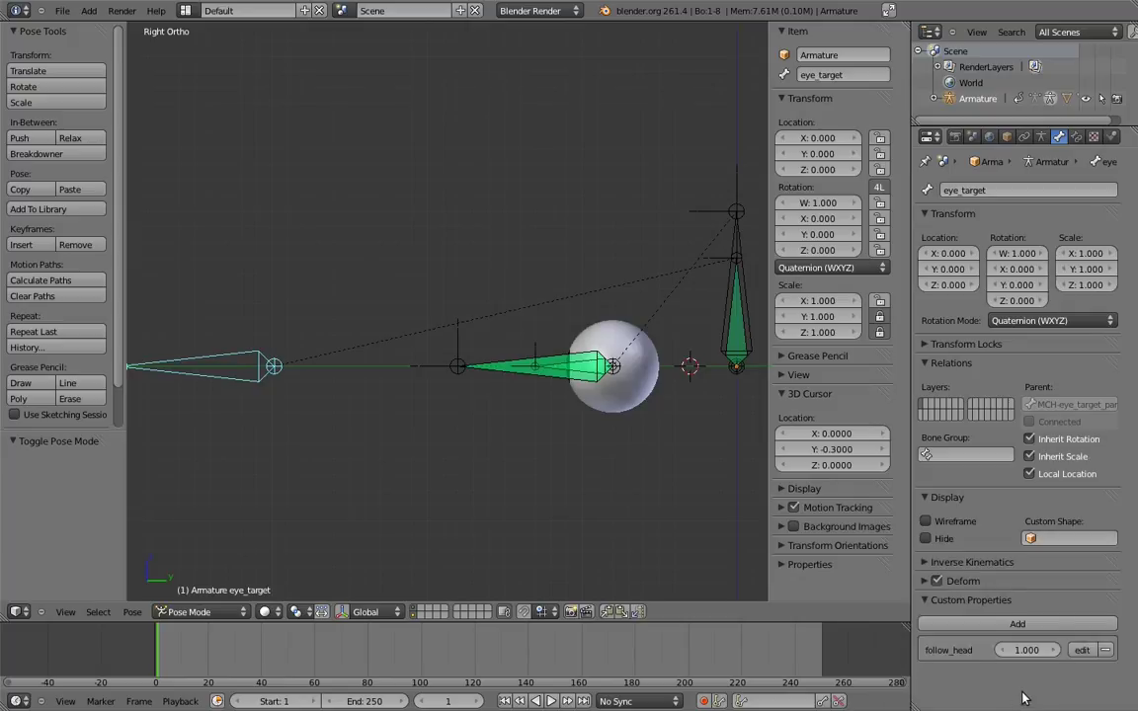
{"action": "left_click", "coordinate": [1027, 649]}
{"action": "type", "text": "4.5"}
{"action": "key", "text": "Return"}
Give follow_head a minimum of 0 and a maximum of 1 in its property settings.
{"action": "left_click", "coordinate": [1082, 650]}
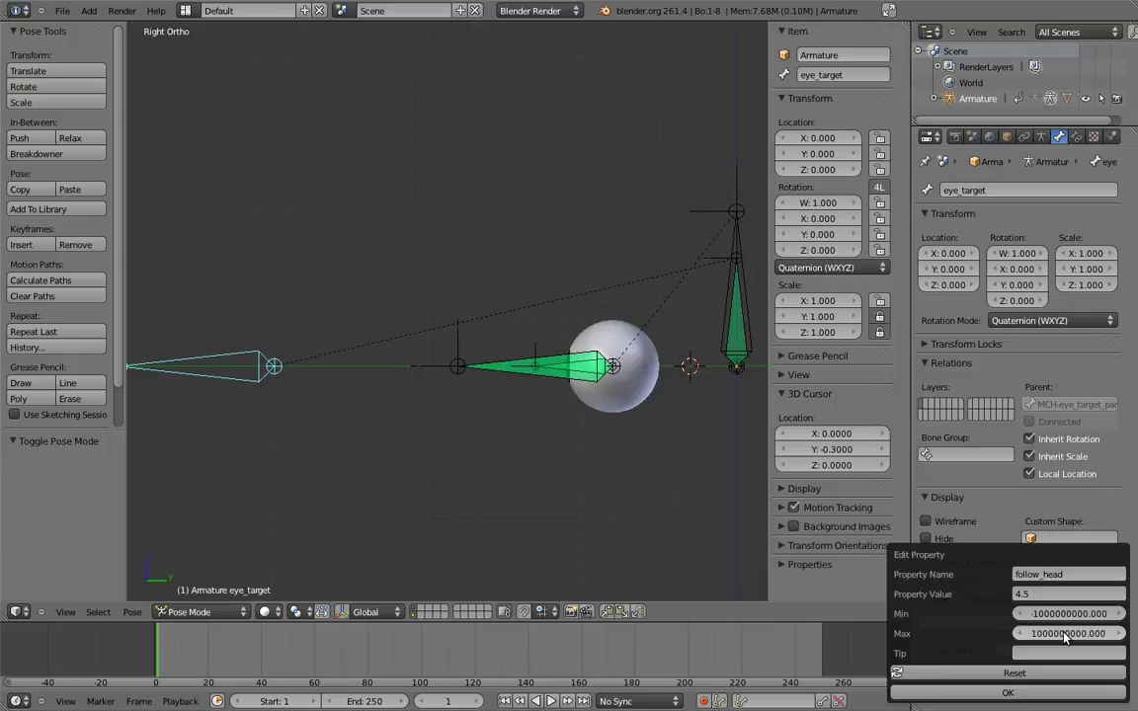
{"action": "left_click", "coordinate": [1083, 614]}
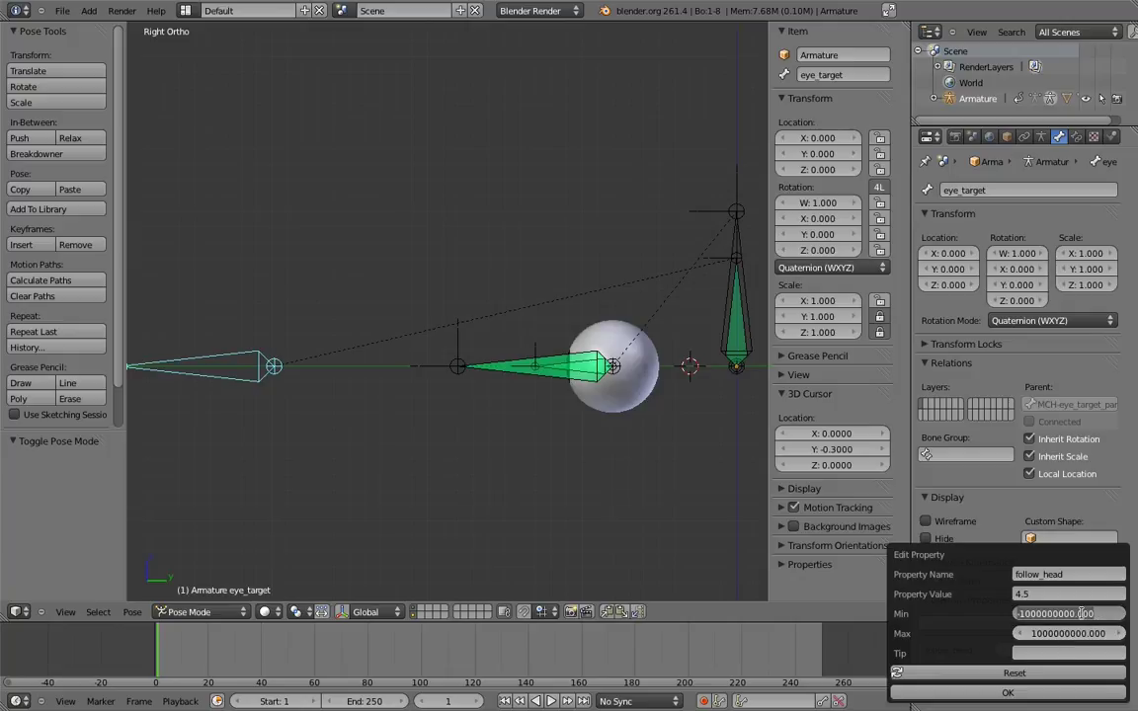
{"action": "type", "text": "0"}
{"action": "key", "text": "Return"}
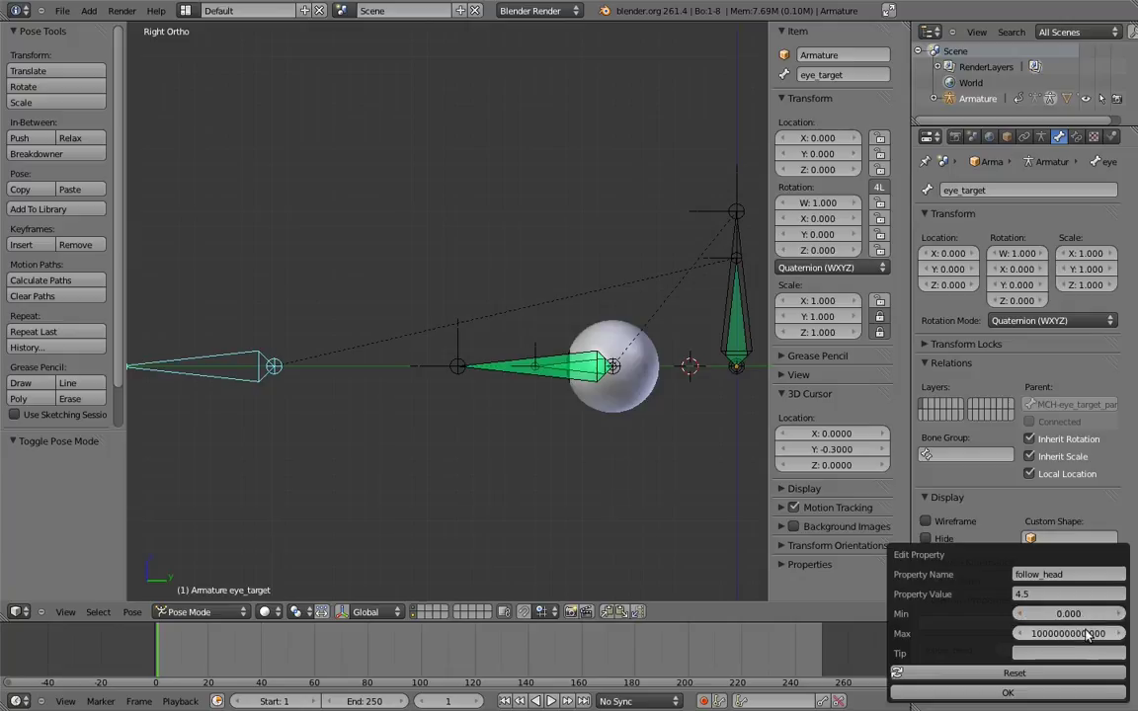
{"action": "left_click", "coordinate": [1083, 634]}
{"action": "type", "text": "1"}
{"action": "key", "text": "Return"}
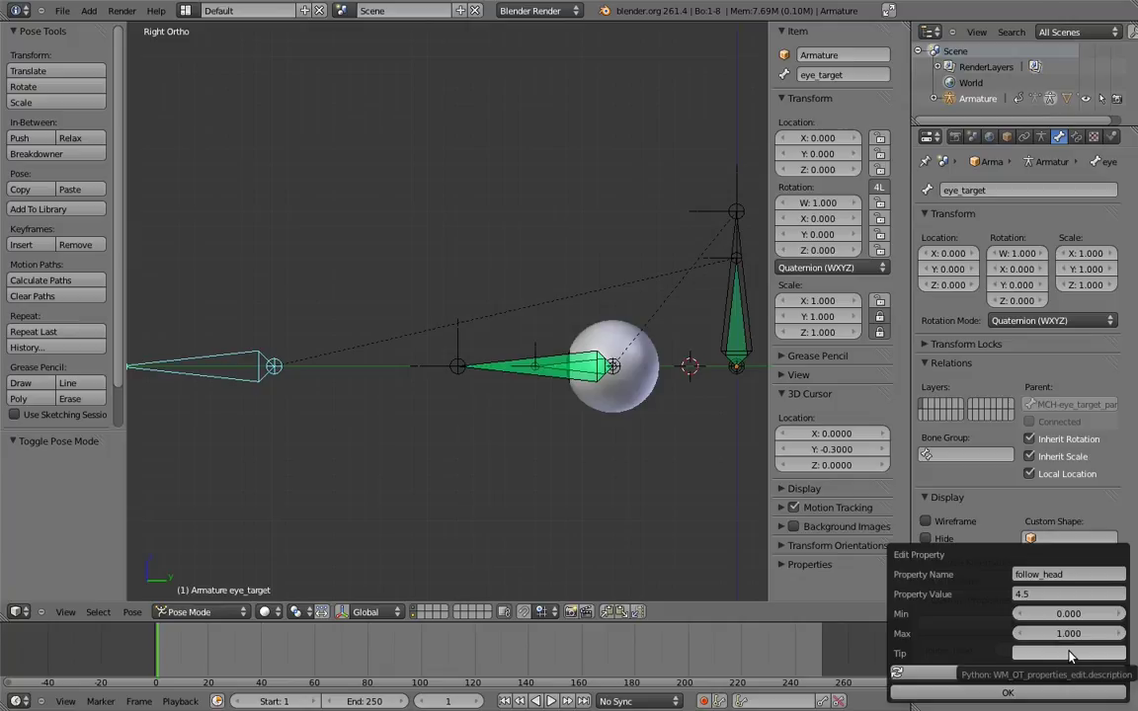
{"action": "left_click", "coordinate": [1039, 692]}
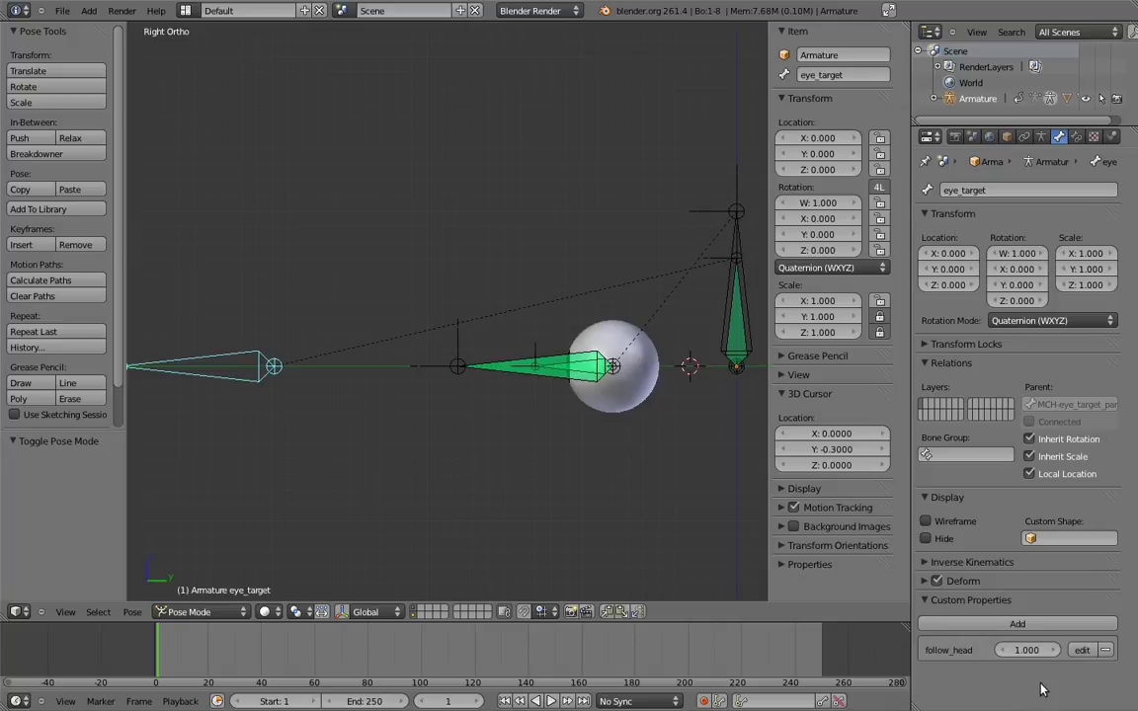
Copy the data path of eye_target's follow_head property from the N panel.
{"action": "left_click", "coordinate": [797, 564]}
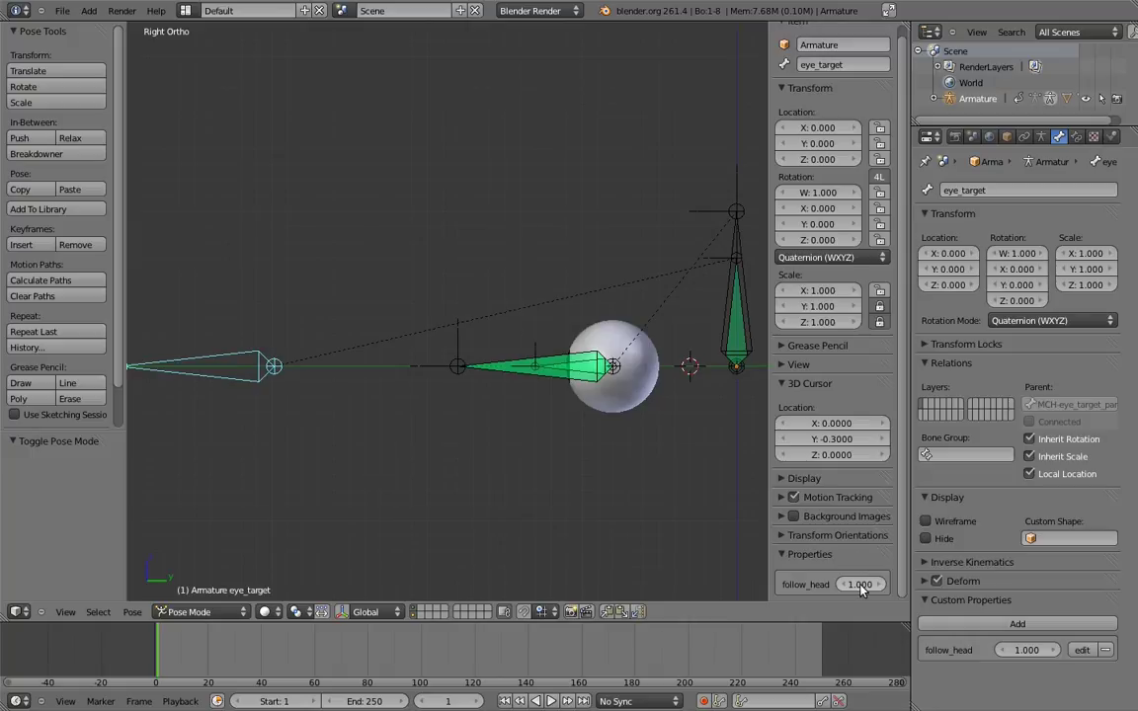
{"action": "right_click", "coordinate": [859, 586]}
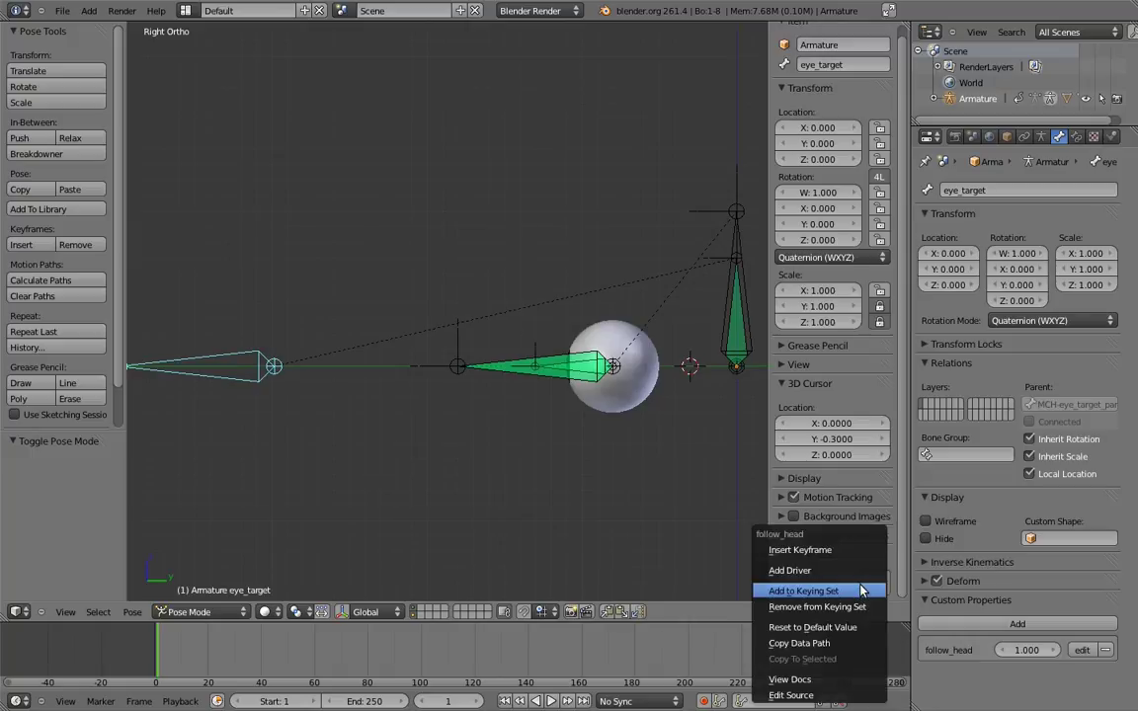
{"action": "left_click", "coordinate": [824, 644]}
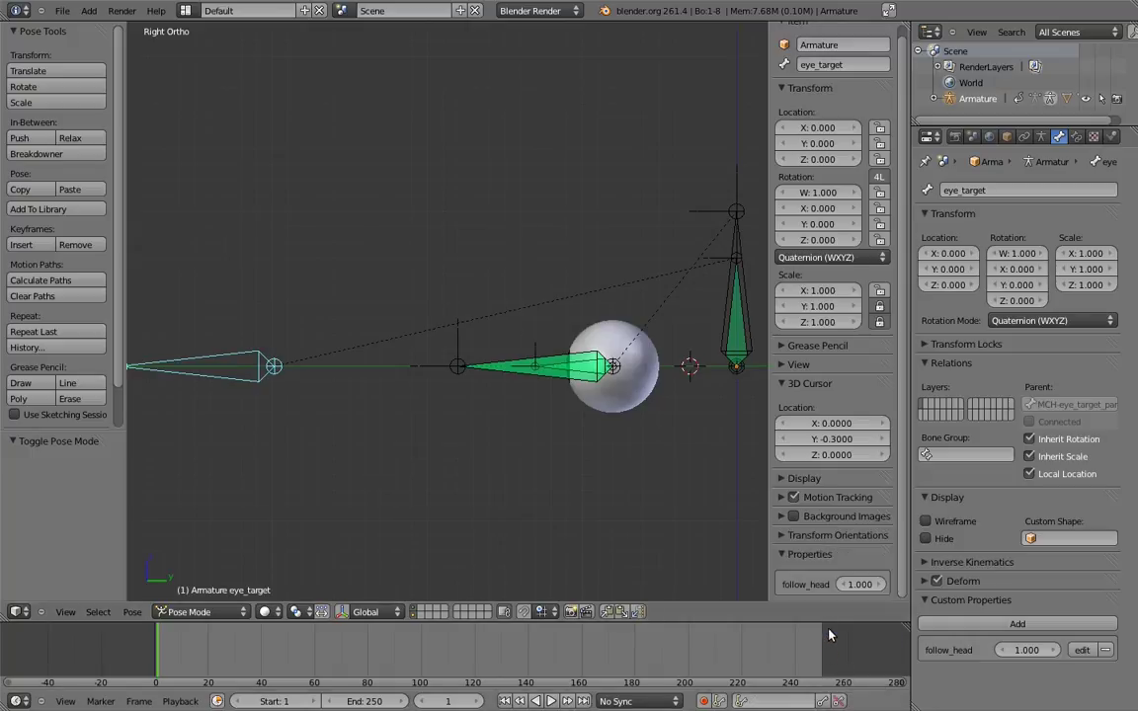
Add a driver to the Copy Transforms influence on MCH-eye_target_parent.
{"action": "right_click", "coordinate": [661, 270]}
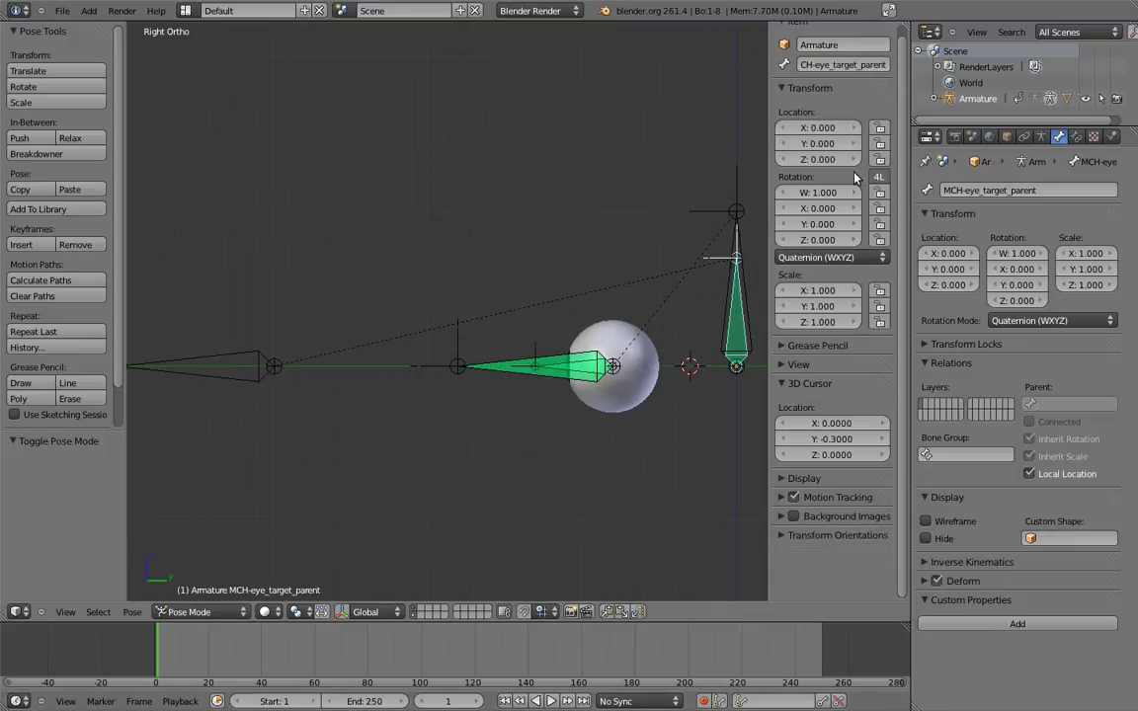
{"action": "left_click", "coordinate": [1076, 136]}
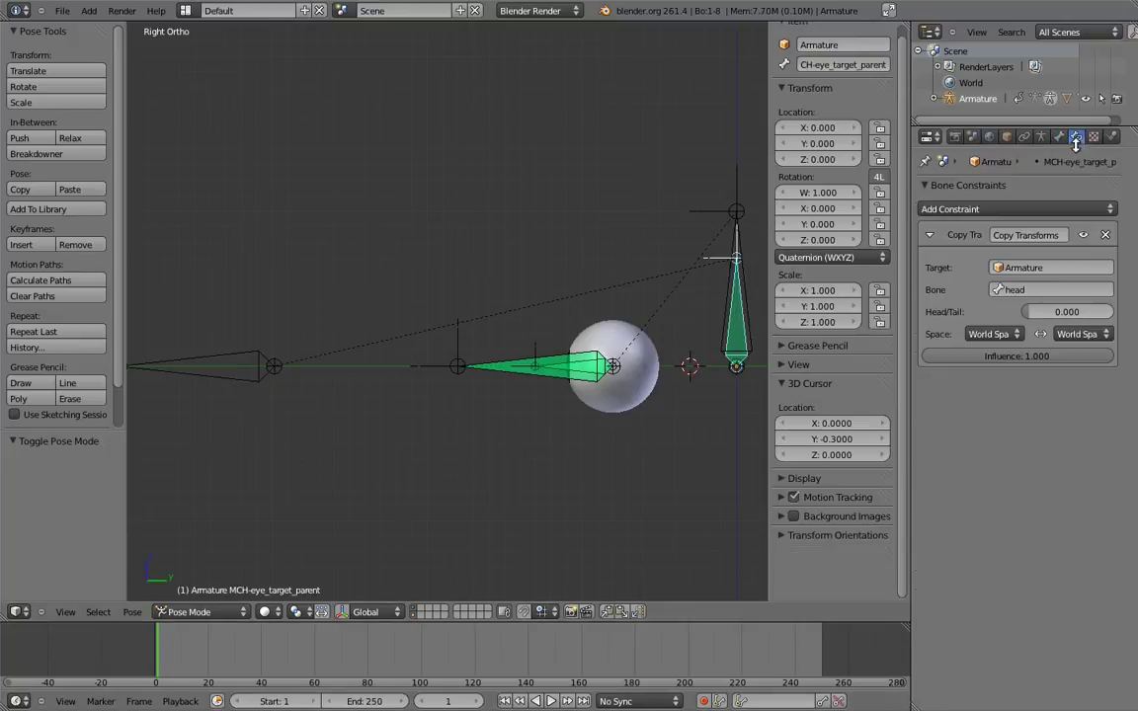
{"action": "right_click", "coordinate": [1027, 358]}
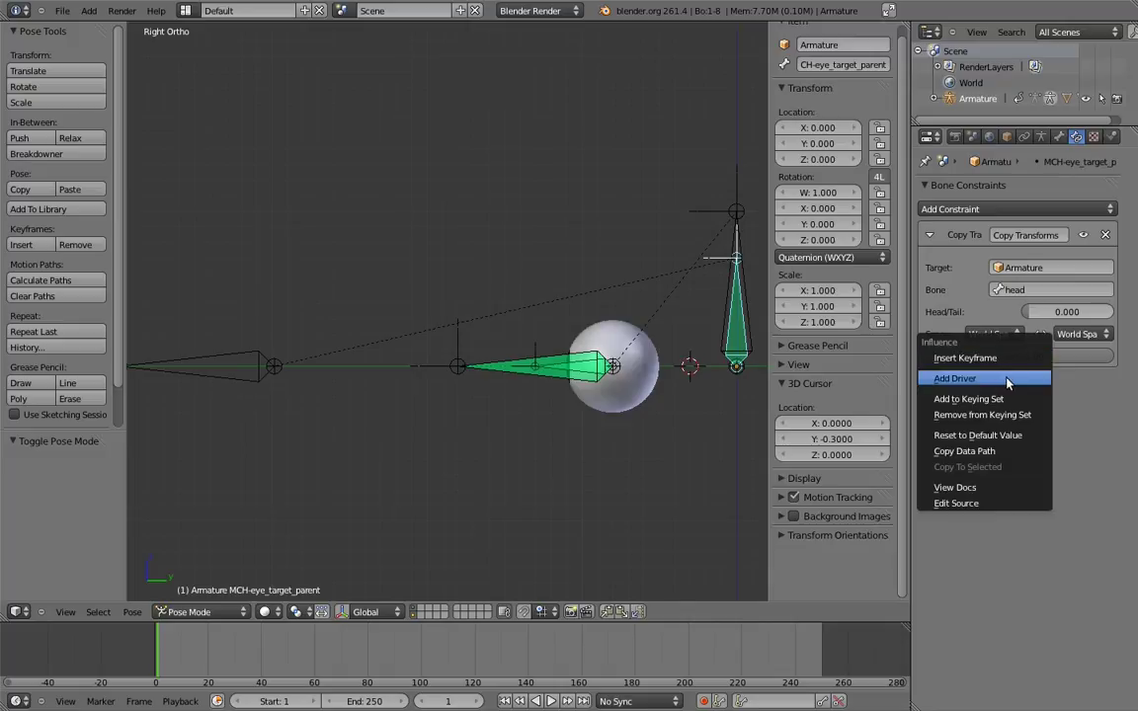
{"action": "left_click", "coordinate": [1008, 380]}
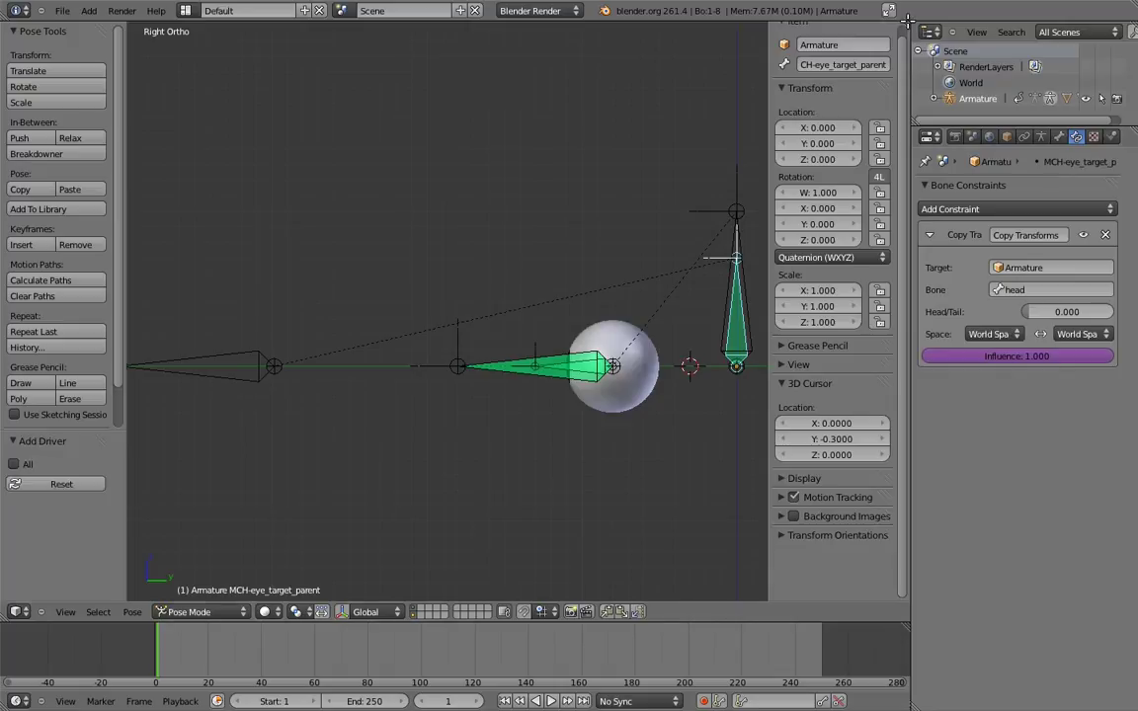
Split off a Graph Editor in Drivers mode showing the Influence driver's settings.
{"action": "left_click_drag", "start_coordinate": [905, 20], "coordinate": [437, 158]}
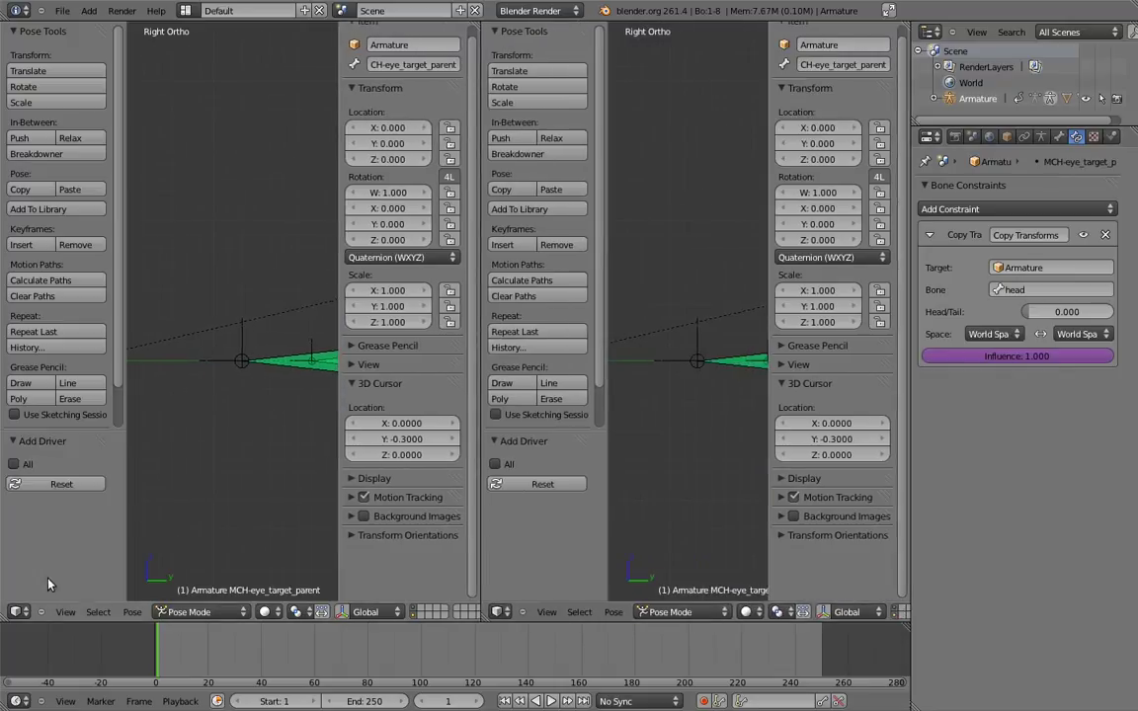
{"action": "left_click", "coordinate": [18, 611]}
{"action": "left_click", "coordinate": [41, 505]}
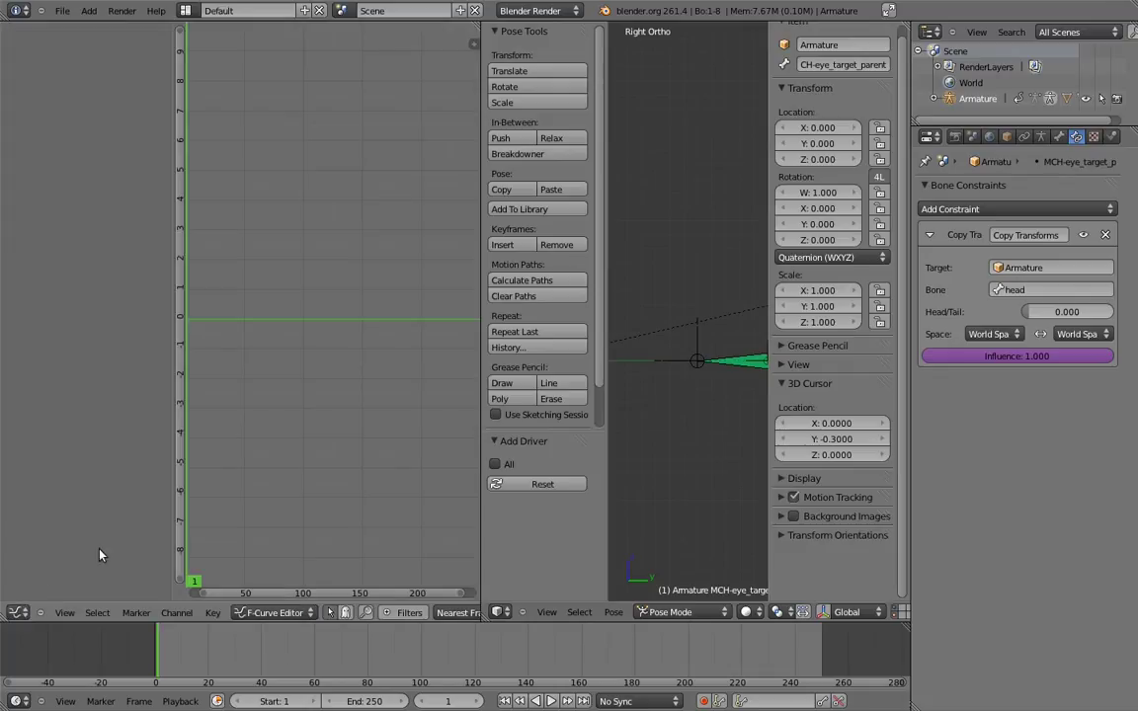
{"action": "left_click", "coordinate": [287, 613]}
{"action": "left_click", "coordinate": [288, 577]}
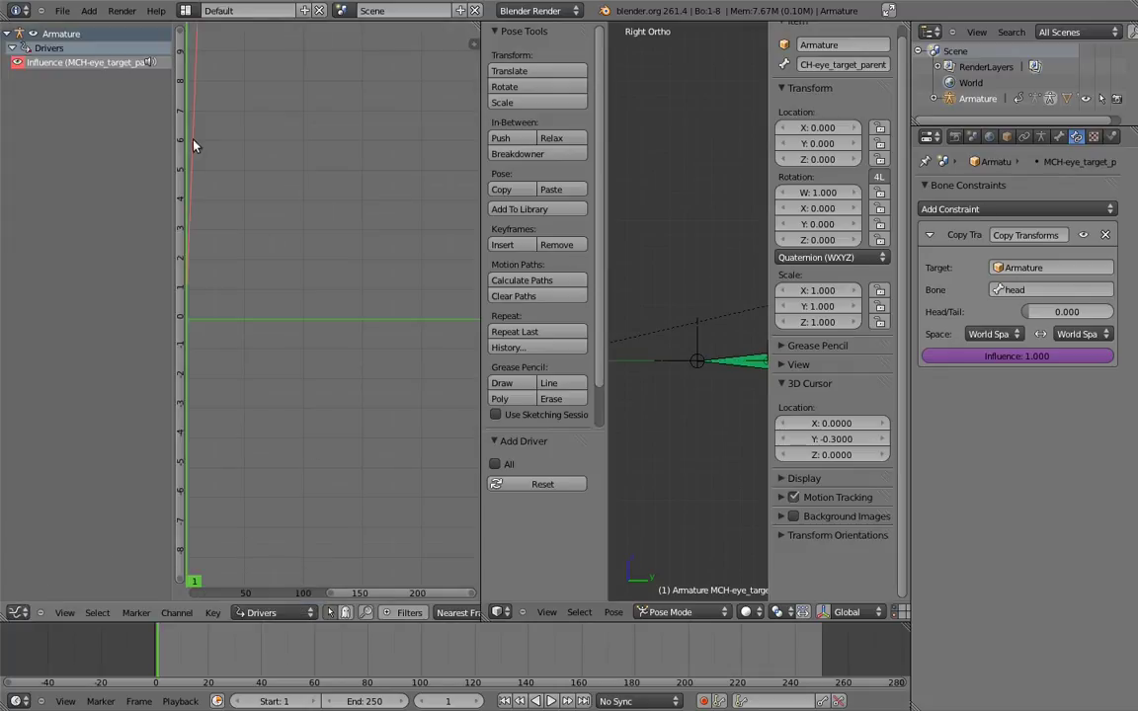
{"action": "left_click", "coordinate": [100, 65]}
{"action": "key", "text": "n"}
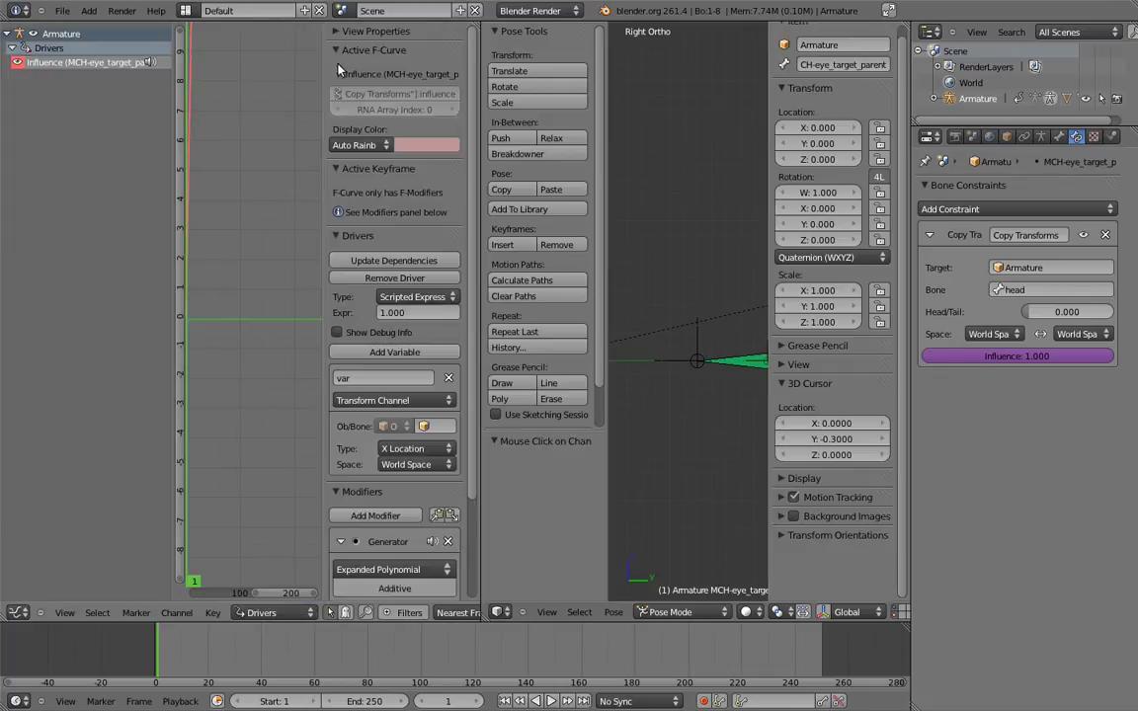
{"action": "left_click", "coordinate": [336, 50]}
{"action": "left_click", "coordinate": [338, 70]}
{"action": "left_click", "coordinate": [337, 343]}
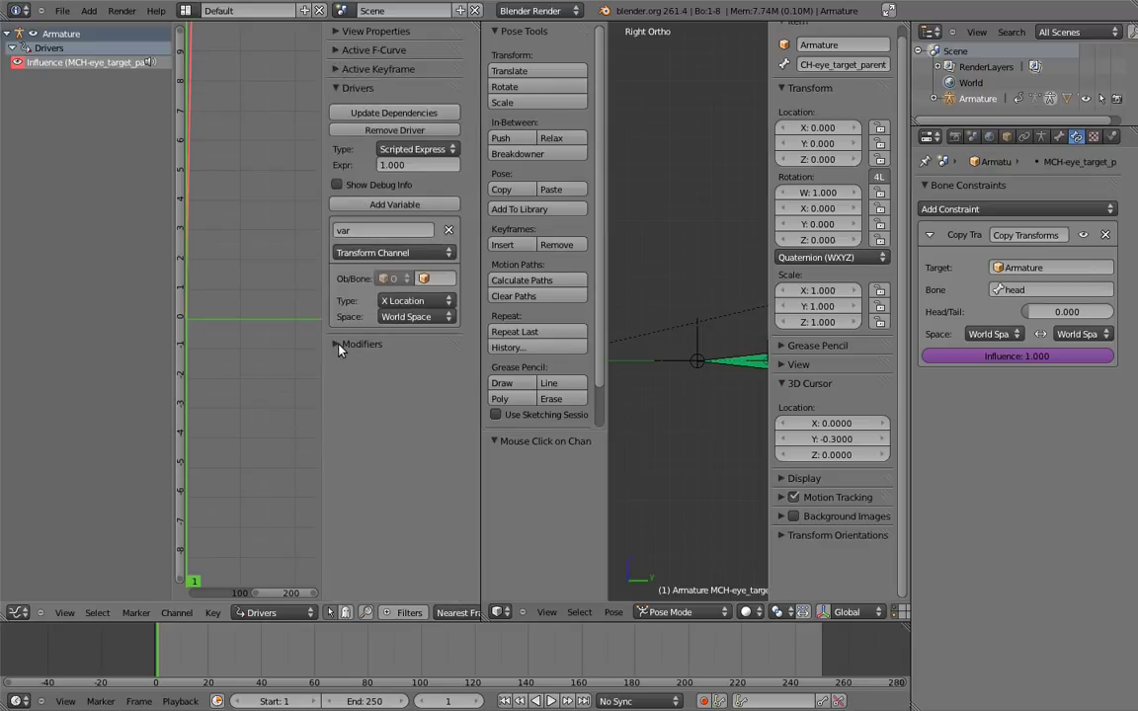
Set the driver variable to Single Property on the Armature and the driver type to Sum Values.
{"action": "left_click", "coordinate": [428, 257]}
{"action": "left_click", "coordinate": [375, 214]}
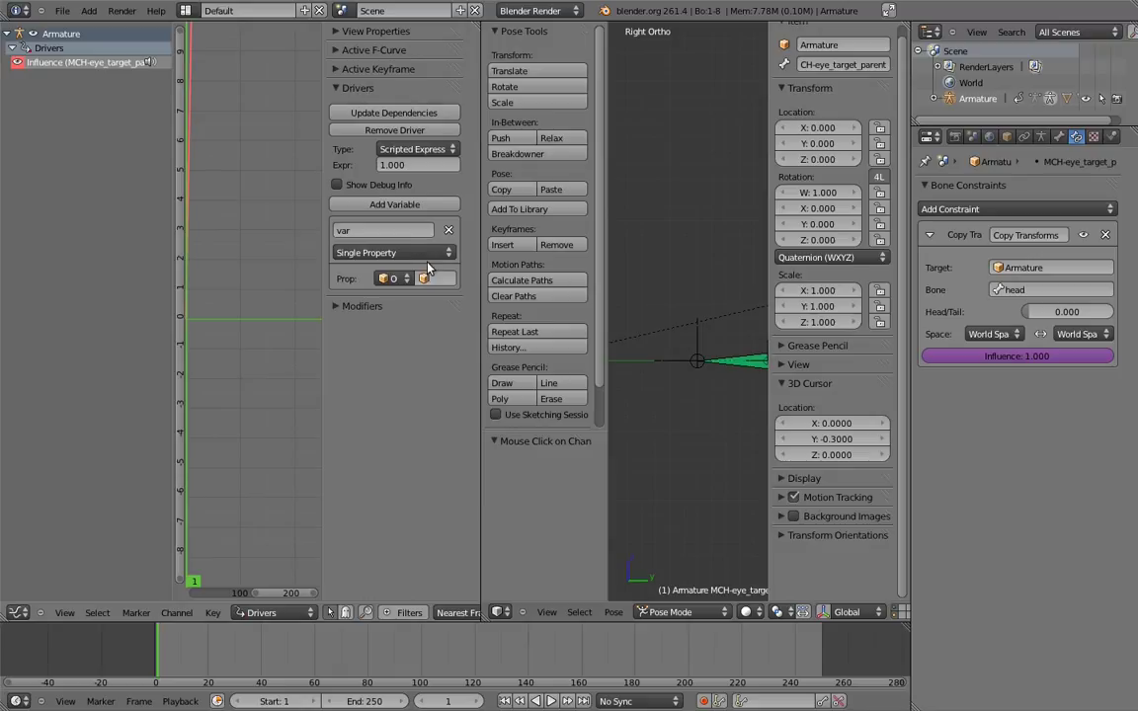
{"action": "left_click", "coordinate": [430, 280]}
{"action": "left_click", "coordinate": [444, 303]}
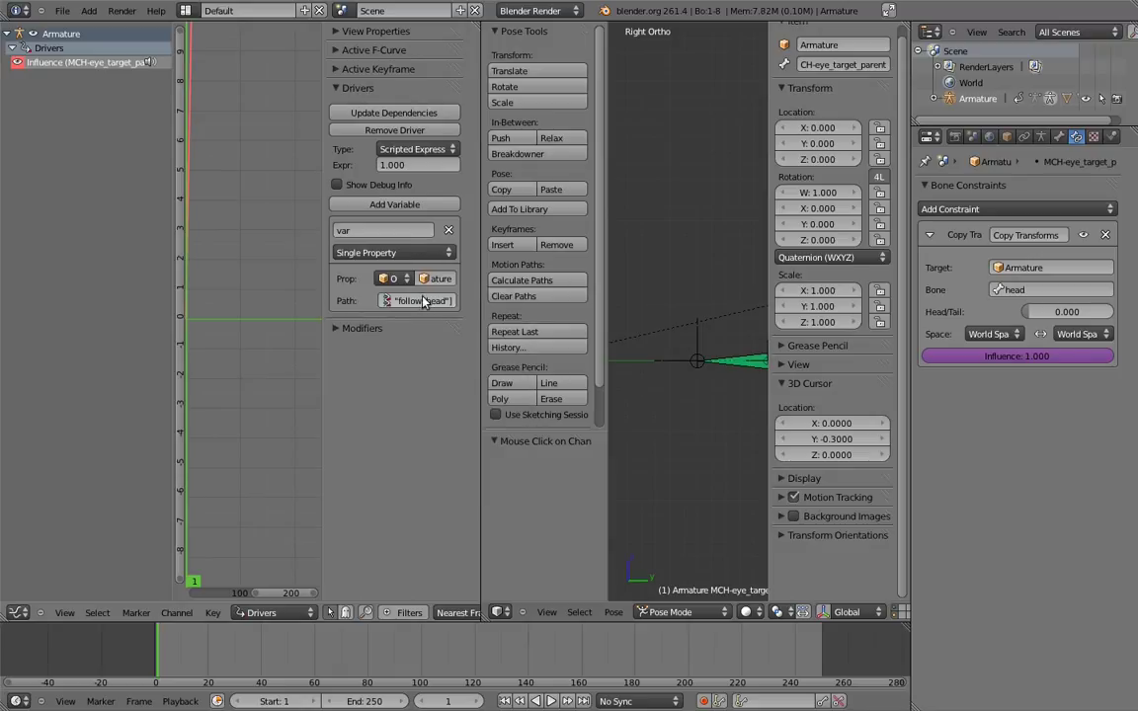
{"action": "left_click", "coordinate": [423, 149]}
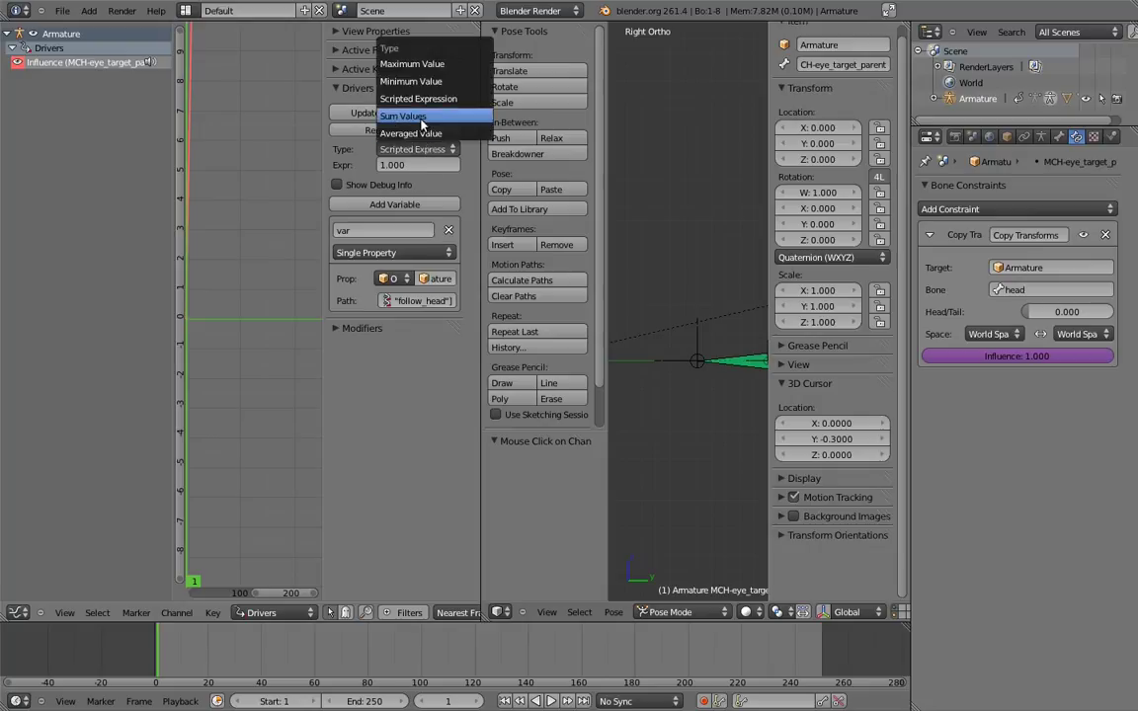
{"action": "left_click", "coordinate": [405, 116]}
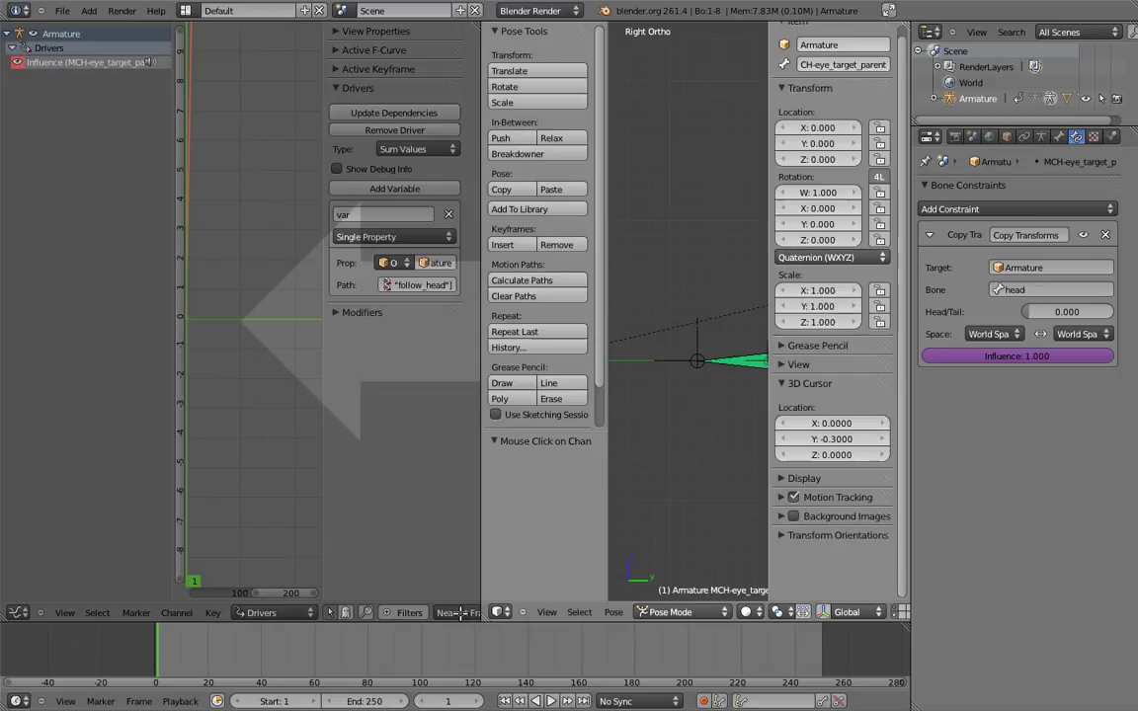
{"action": "left_click_drag", "start_coordinate": [474, 586], "coordinate": [460, 612]}
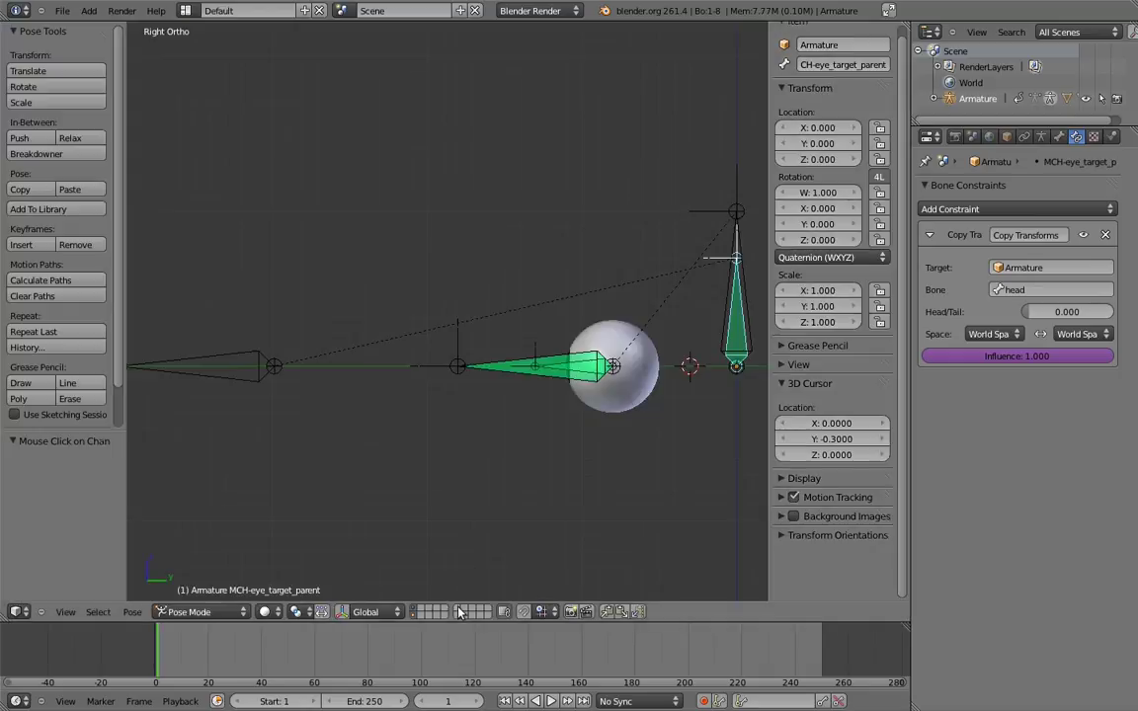
Move and rotate the head bone to check that eye_target follows it.
{"action": "right_click", "coordinate": [726, 313]}
{"action": "key", "text": "g"}
{"action": "left_click", "coordinate": [505, 293]}
{"action": "key", "text": "r"}
{"action": "left_click", "coordinate": [559, 520]}
{"action": "middle_click_drag", "start_coordinate": [559, 521], "coordinate": [604, 317], "text": "shift"}
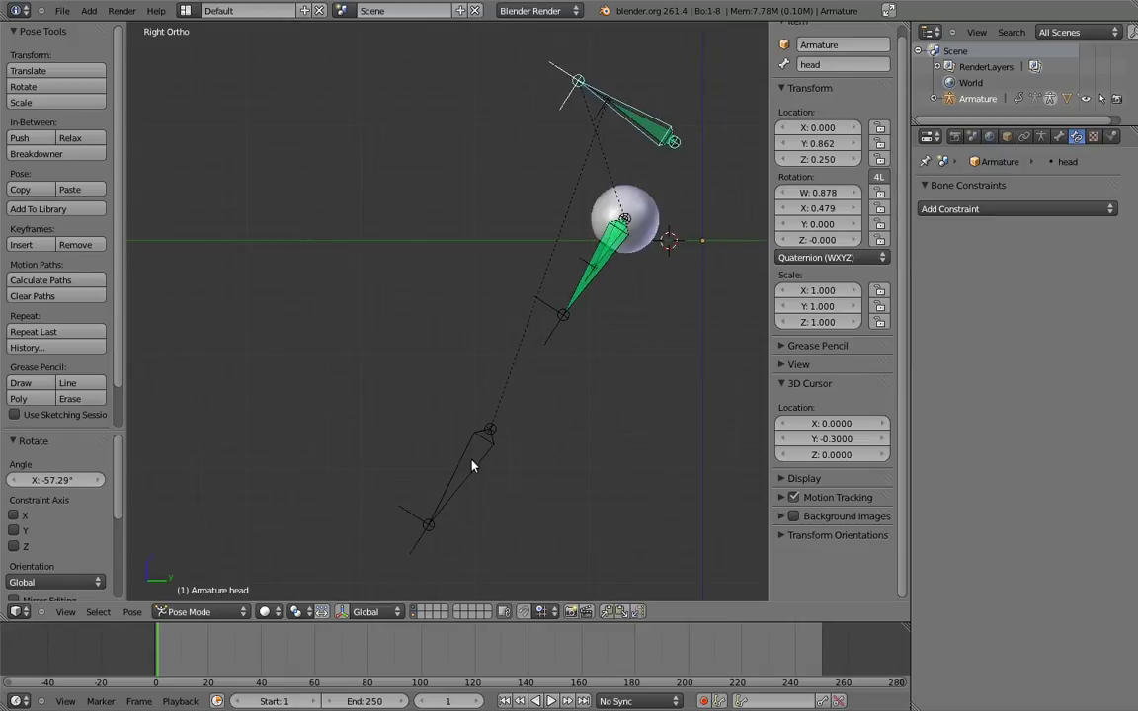
With follow_head at 0, rotate the head again and confirm eye_target stays put.
{"action": "right_click", "coordinate": [470, 466]}
{"action": "key", "text": "g"}
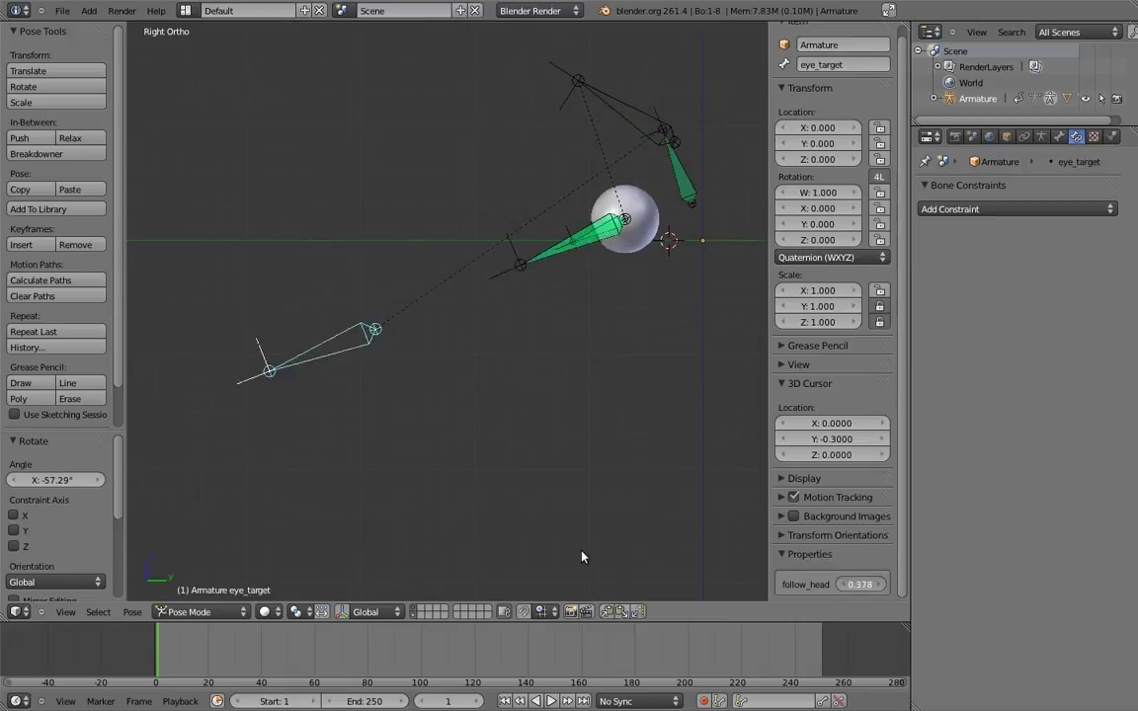
{"action": "key", "text": "Escape"}
{"action": "key", "text": "ctrl+z"}
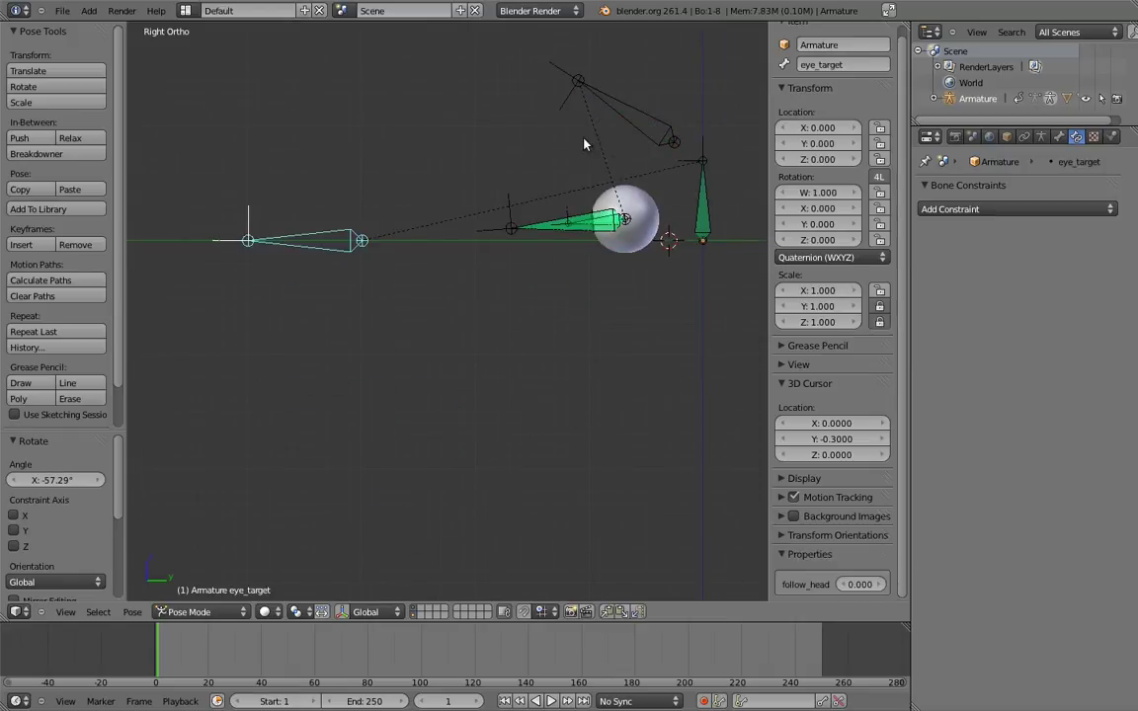
{"action": "right_click", "coordinate": [572, 223]}
{"action": "key", "text": "g"}
{"action": "left_click", "coordinate": [492, 345]}
{"action": "key", "text": "r"}
{"action": "left_click", "coordinate": [655, 414]}
{"action": "key", "text": "r"}
{"action": "key", "text": "r"}
{"action": "left_click", "coordinate": [641, 458]}
{"action": "mouse_move", "coordinate": [642, 457]}
{"action": "middle_mouse_down"}
{"action": "mouse_move", "coordinate": [590, 475]}
{"action": "mouse_move", "coordinate": [583, 401]}
{"action": "mouse_move", "coordinate": [533, 385]}
{"action": "middle_mouse_up"}
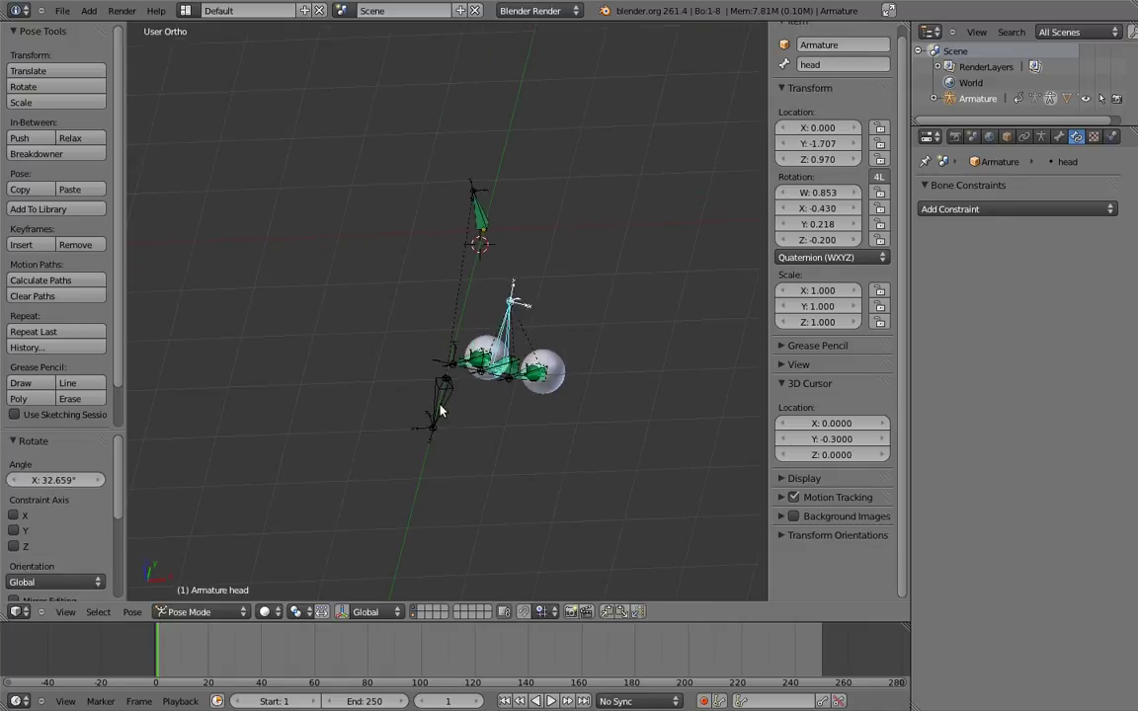